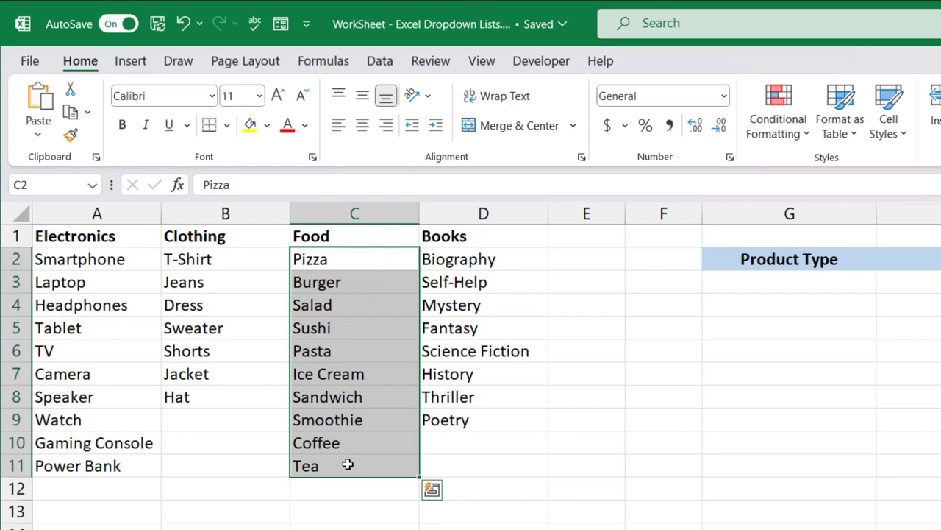
Step: Add a list data validation to the Product Type cell G3, using the category headers =$A$1:$D$1 as source
left_click_drag(126, 236, 446, 240)
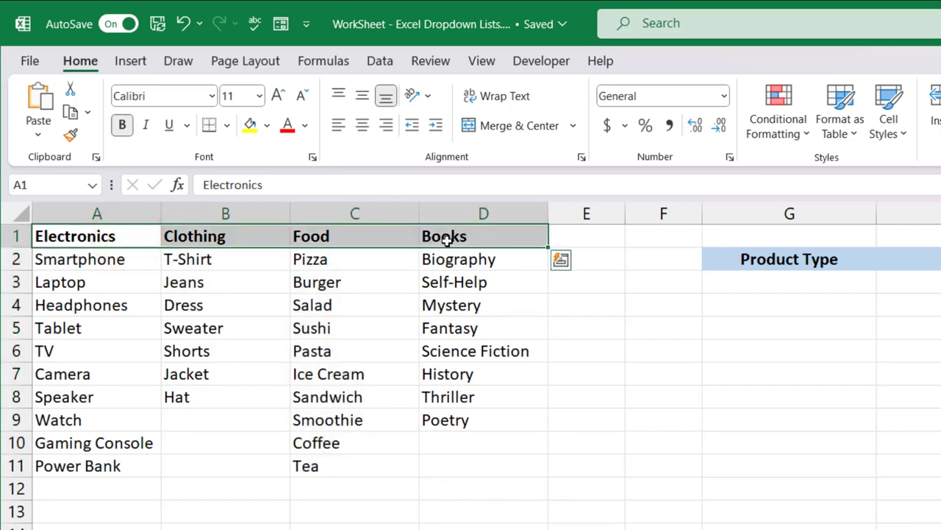
left_click(773, 288)
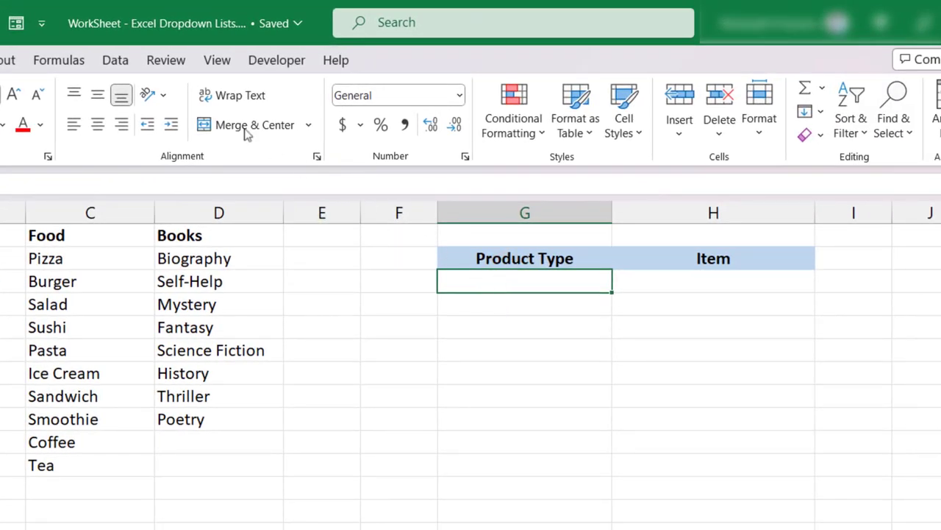
left_click(124, 60)
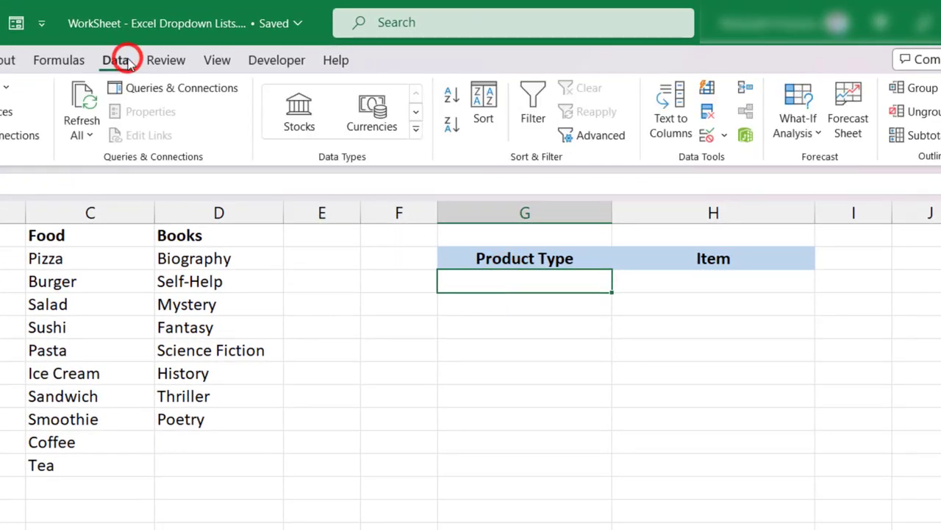
left_click(706, 136)
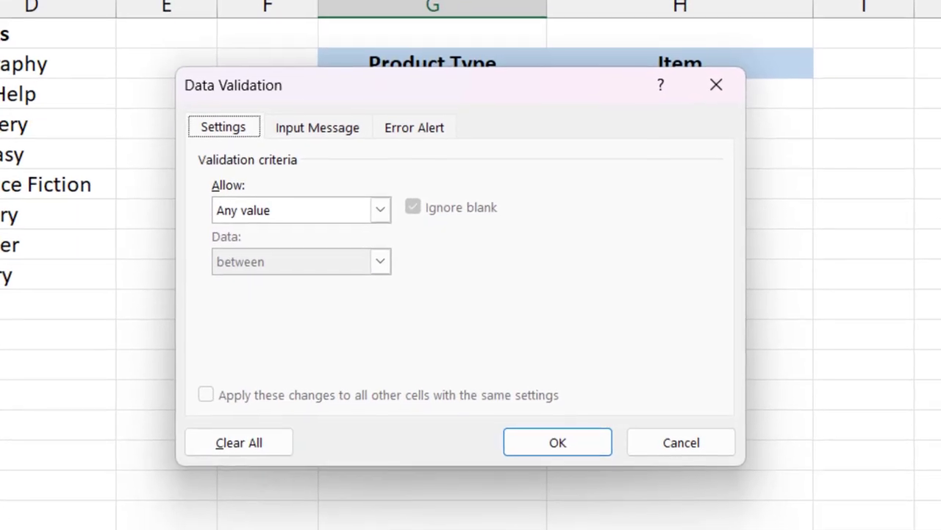
left_click(346, 212)
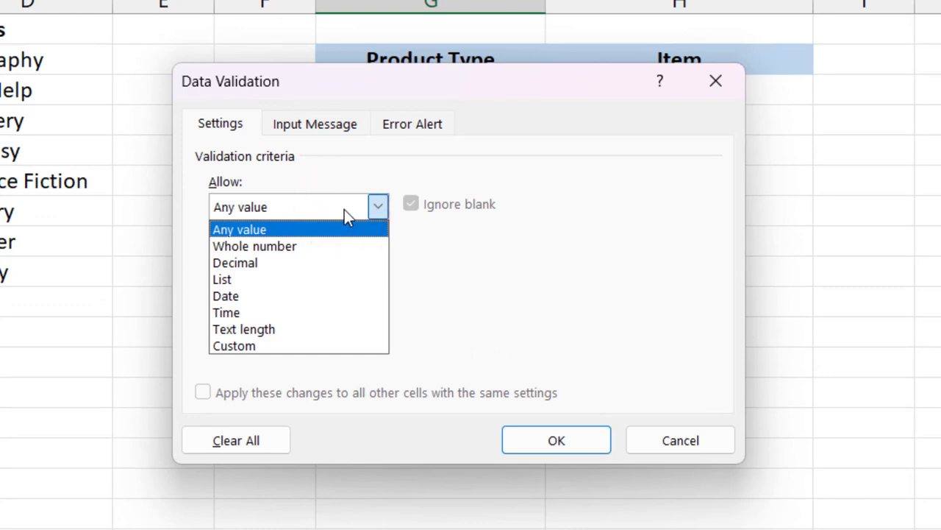
left_click(341, 279)
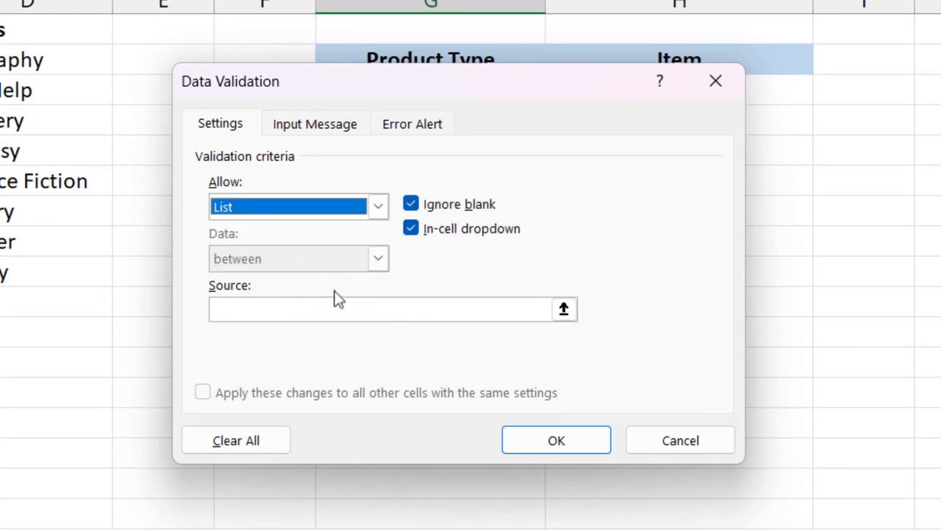
left_click(330, 306)
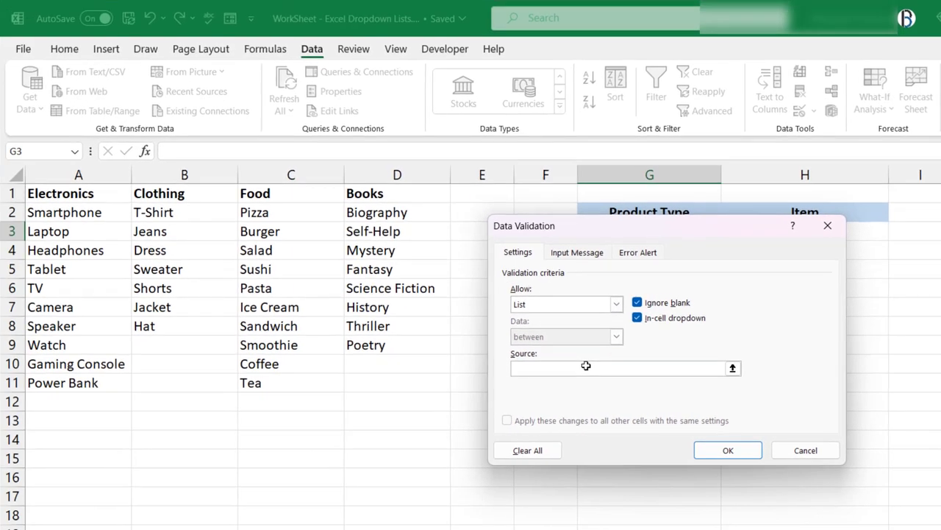
left_click_drag(126, 194, 389, 191)
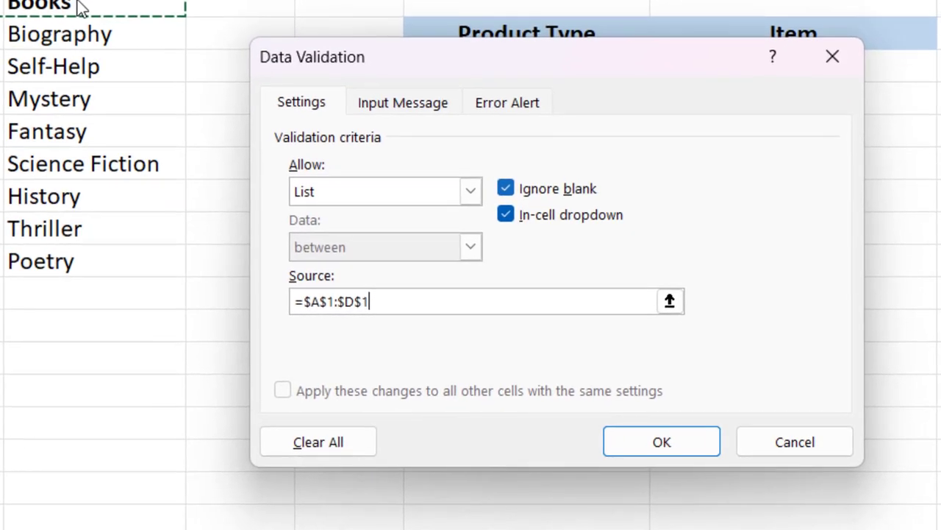
left_click(640, 443)
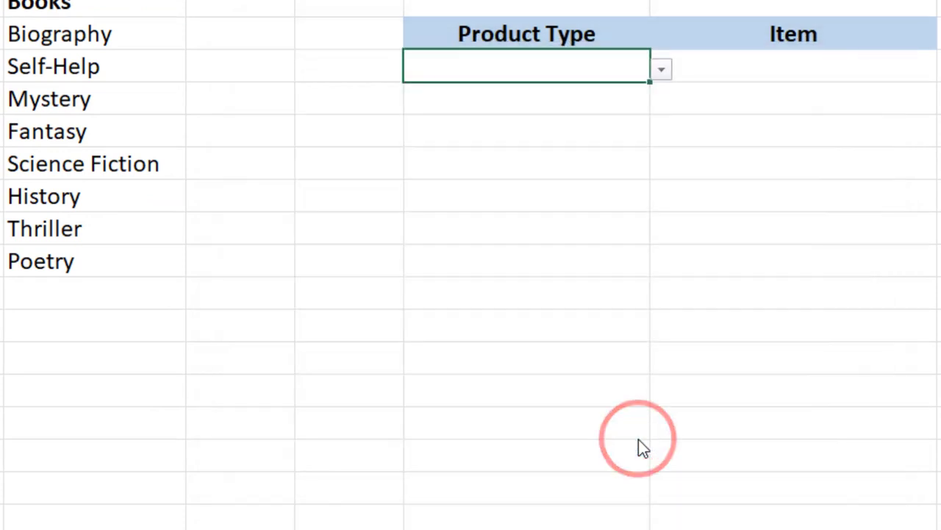
Step: Try the Product Type dropdown in G3 with Clothing and Food, and leave it set to Electronics
left_click(661, 69)
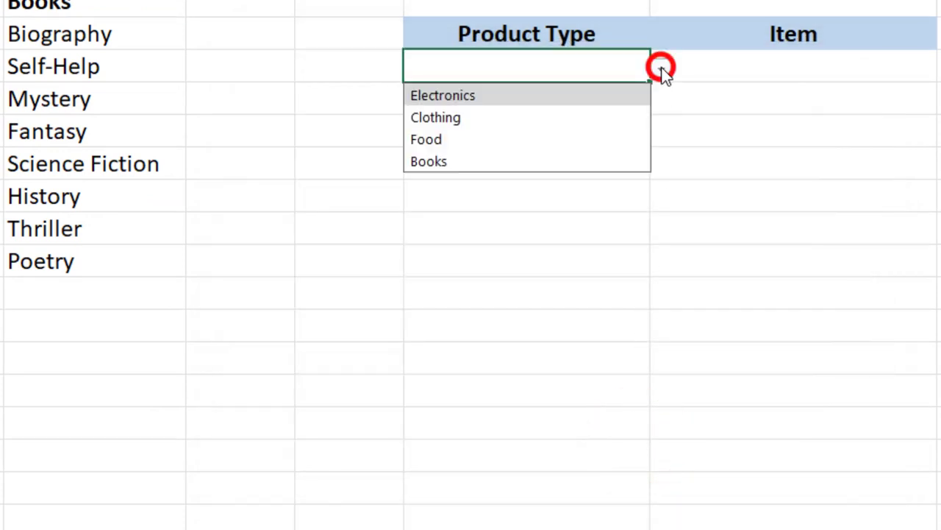
left_click(638, 120)
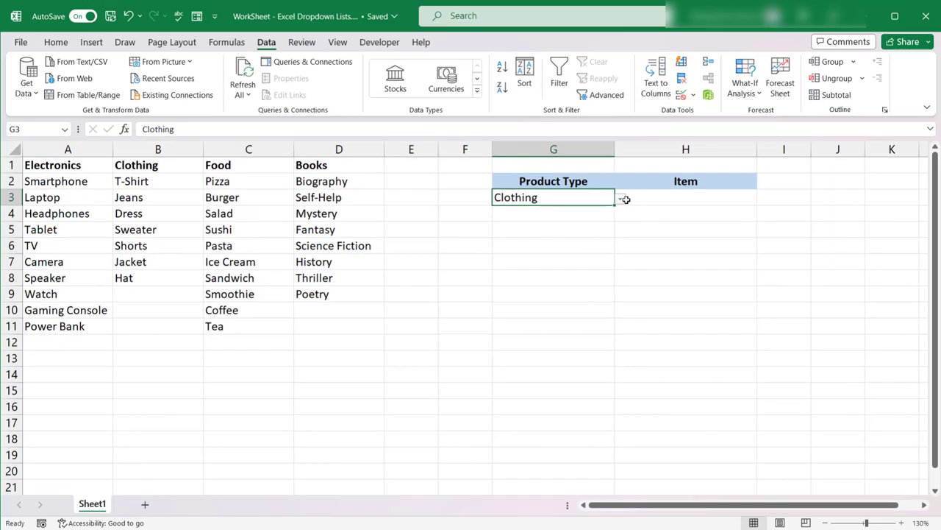
left_click(626, 200)
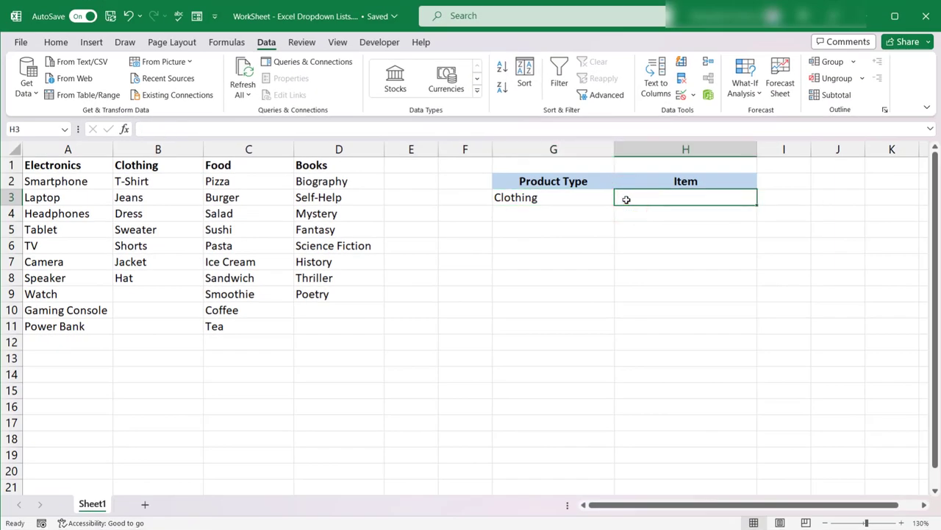
left_click(599, 194)
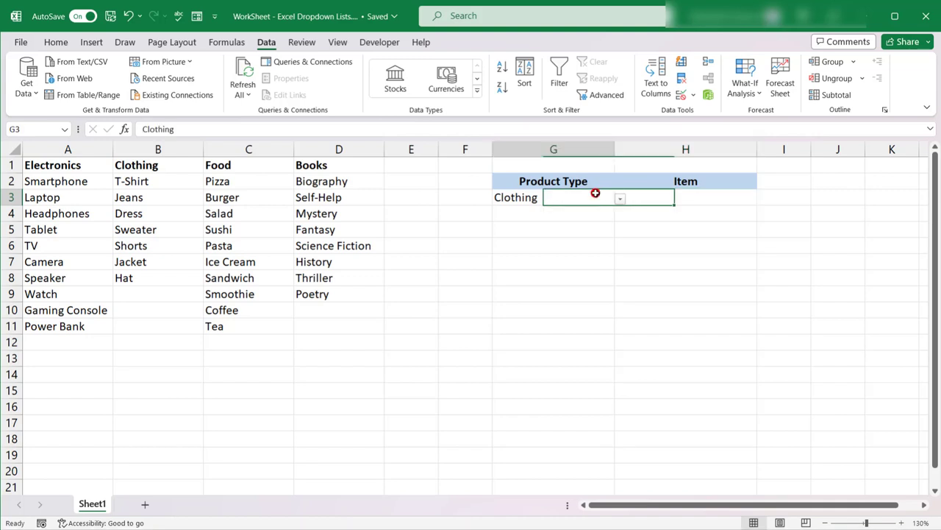
left_click(619, 200)
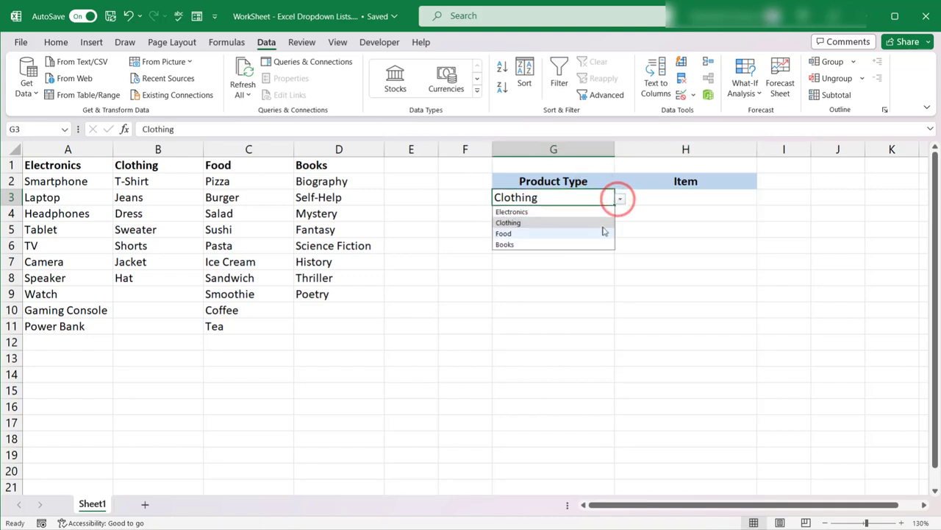
left_click(602, 232)
left_click(620, 202)
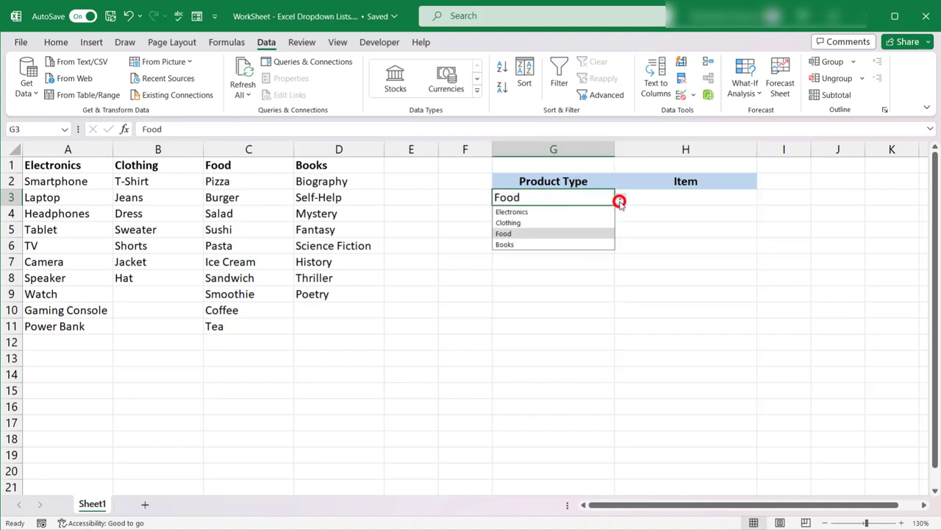
left_click(585, 212)
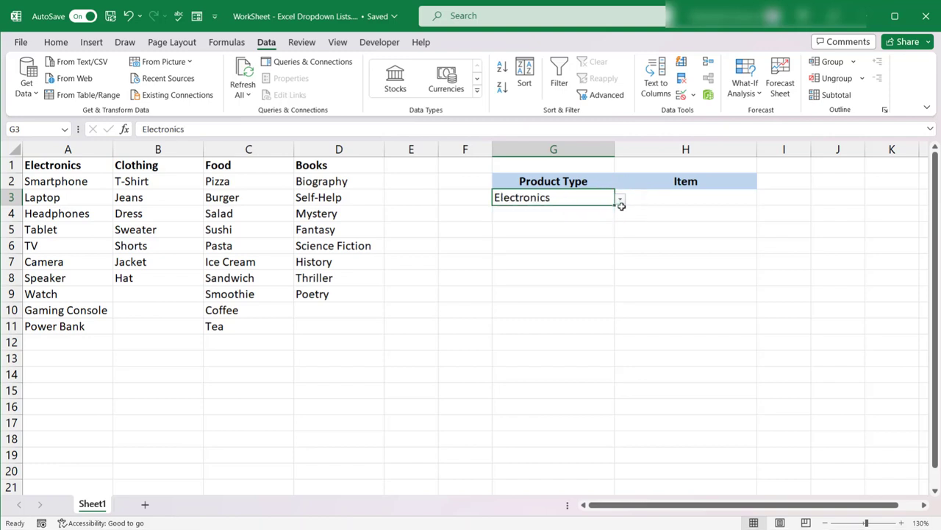
left_click(652, 200)
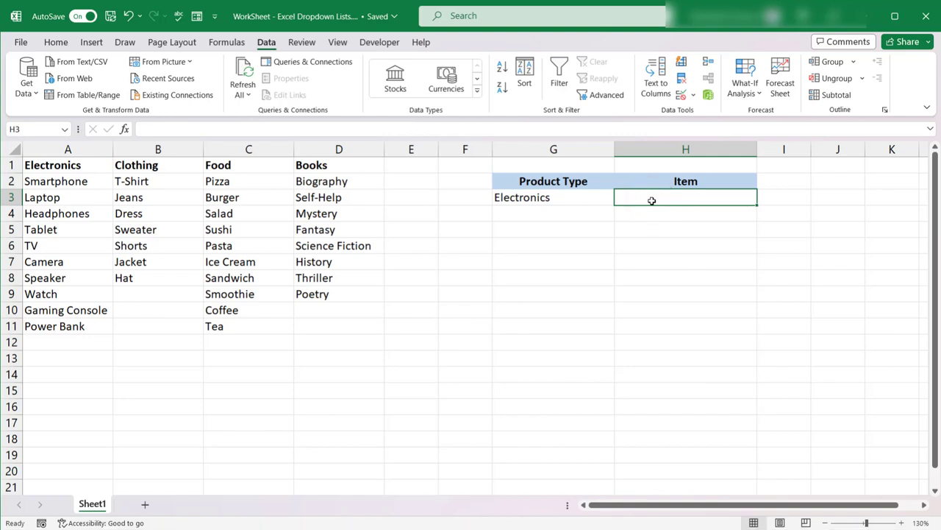
left_click_drag(88, 164, 86, 326)
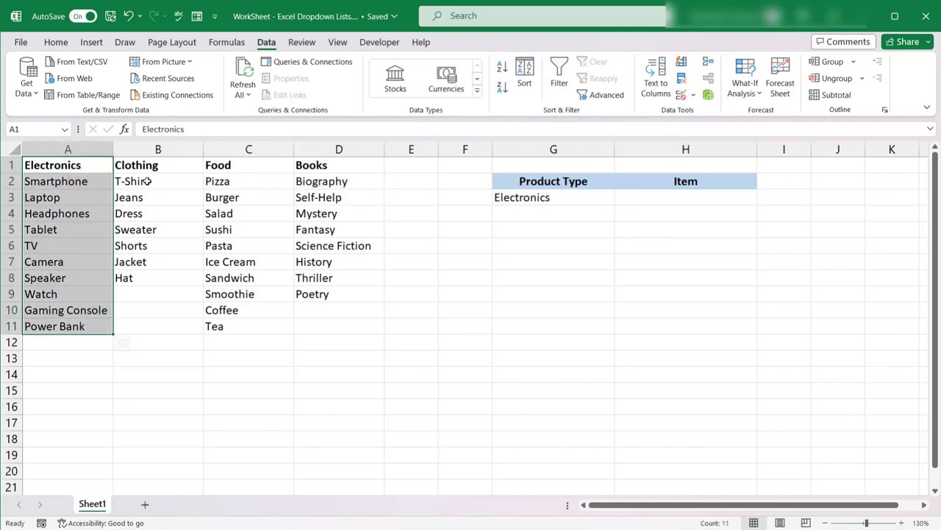
left_click_drag(147, 181, 139, 278)
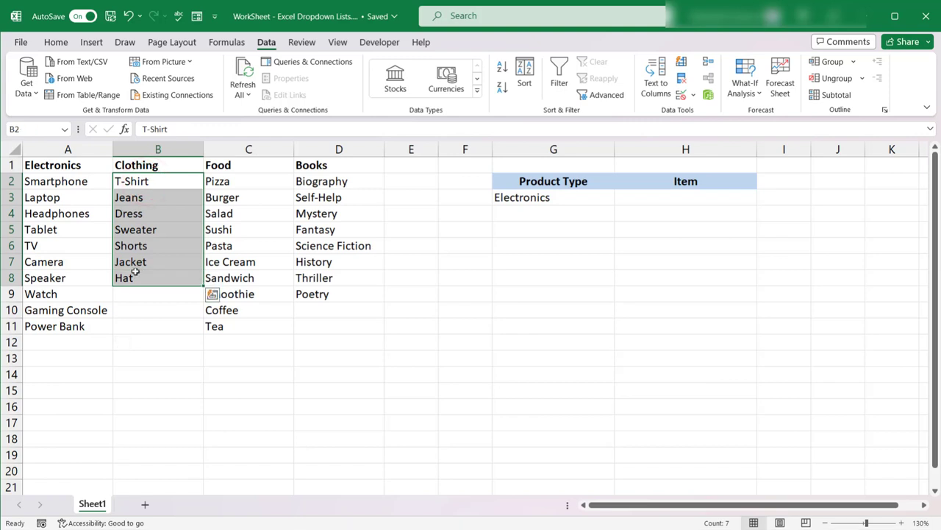
Step: Create named ranges from the product table A1:D11, taking the names from the top row only
left_click(78, 163)
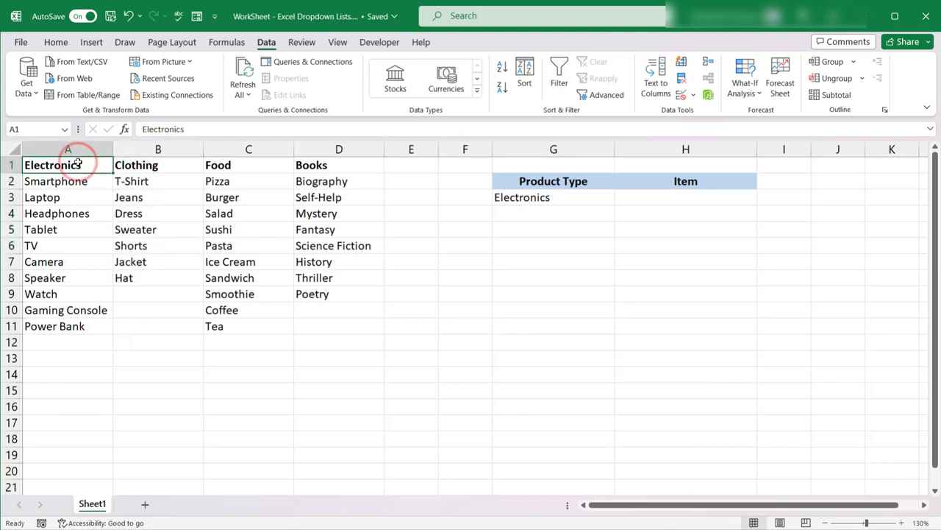
key("ctrl+a")
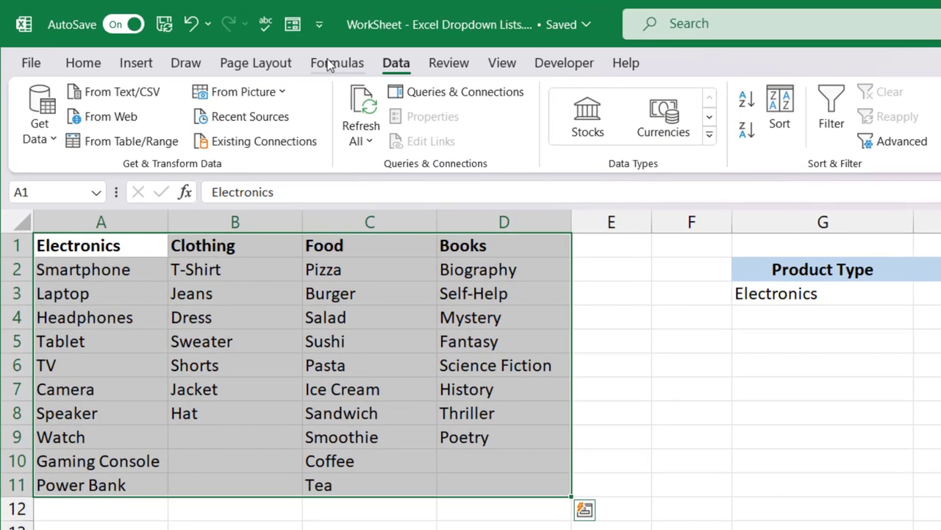
left_click(221, 43)
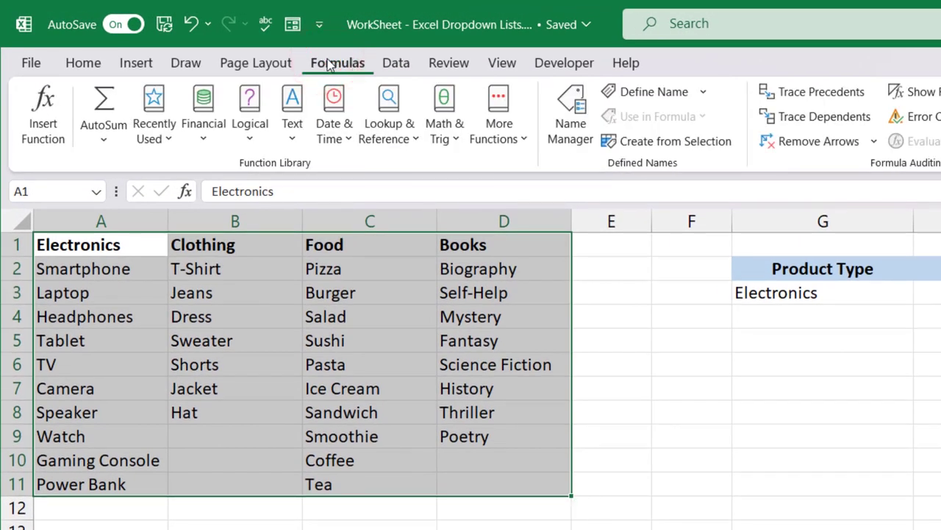
left_click(699, 142)
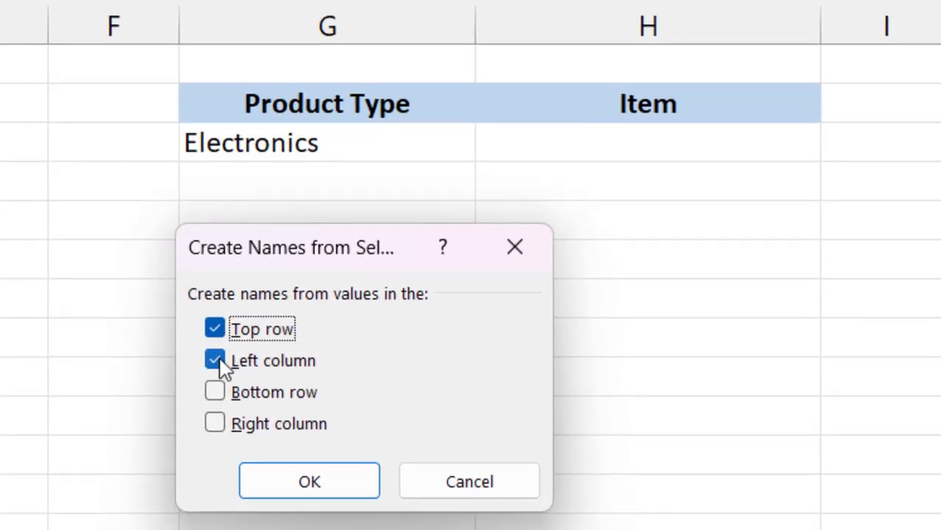
left_click(219, 360)
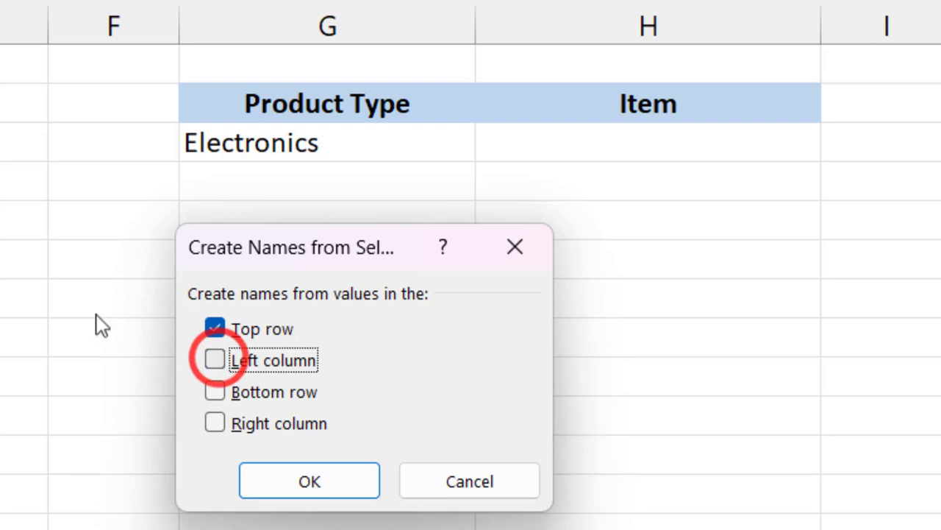
left_click(342, 469)
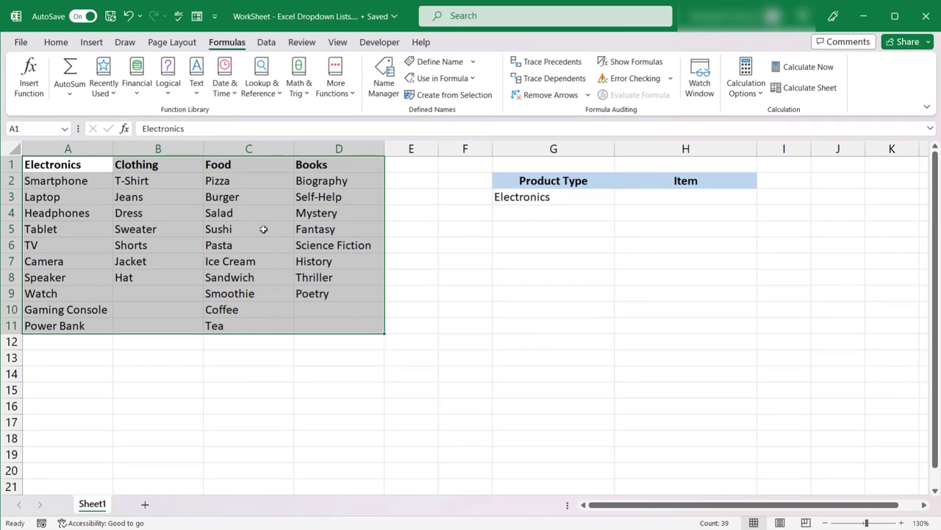
Step: Check the cells covered by the Clothing and Electronics named ranges by selecting each range by its name
left_click(74, 163)
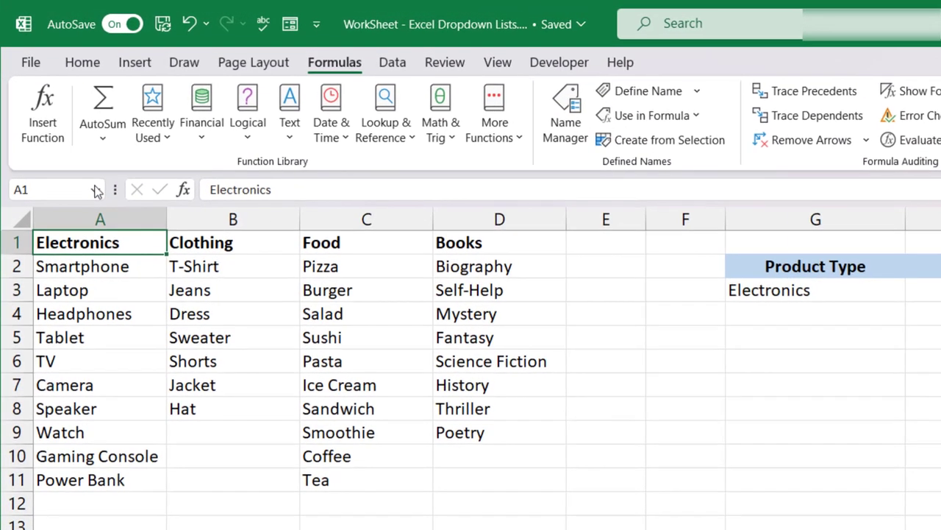
left_click(64, 127)
left_click(78, 231)
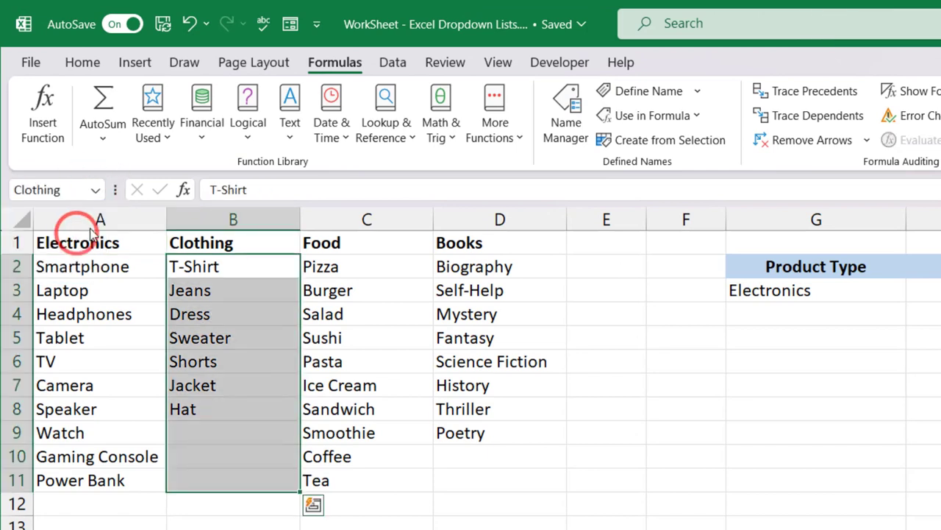
left_click(95, 190)
left_click(52, 248)
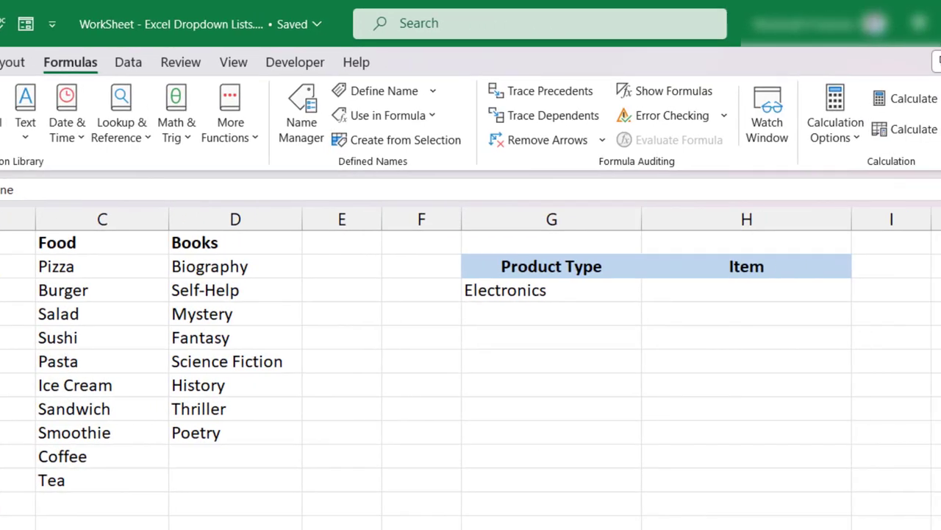
Step: Add a list data validation to the Item cell H3, using =INDIRECT(G3) as source
left_click(754, 295)
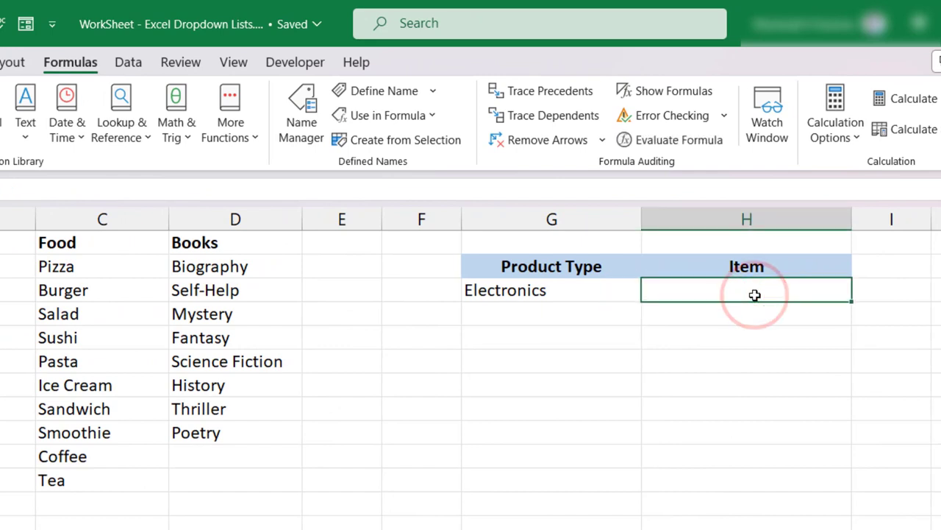
left_click(137, 68)
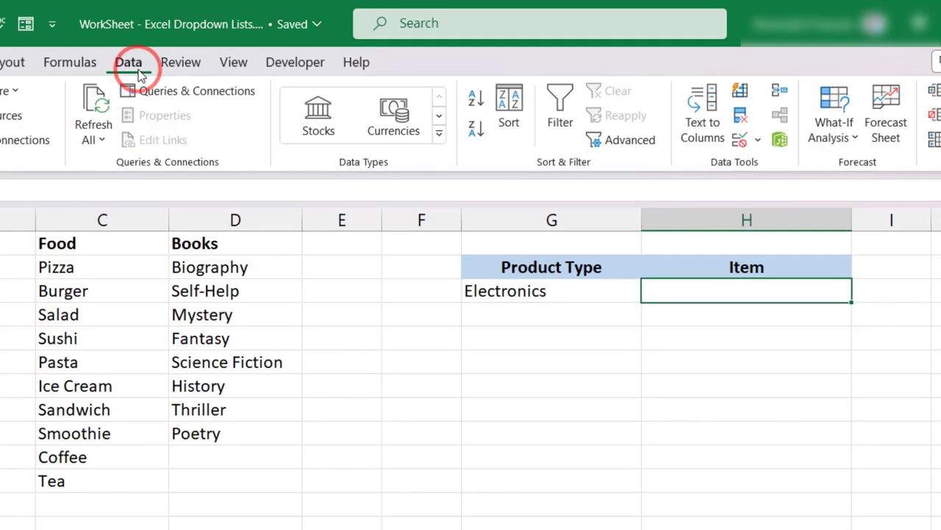
left_click(739, 141)
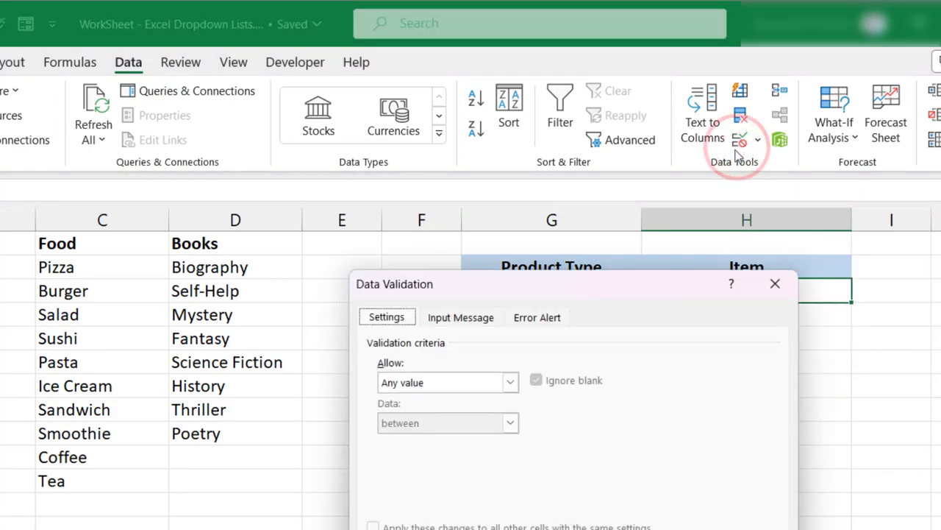
left_click(468, 383)
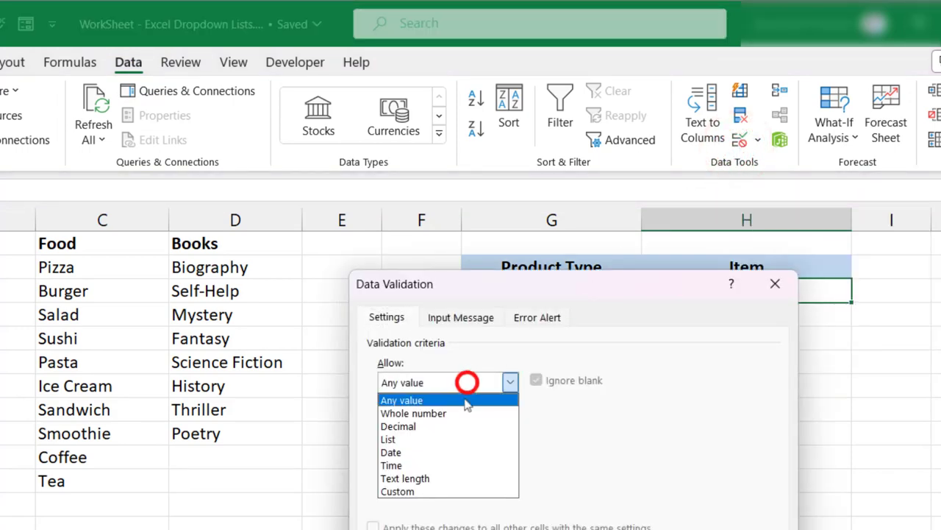
left_click(456, 438)
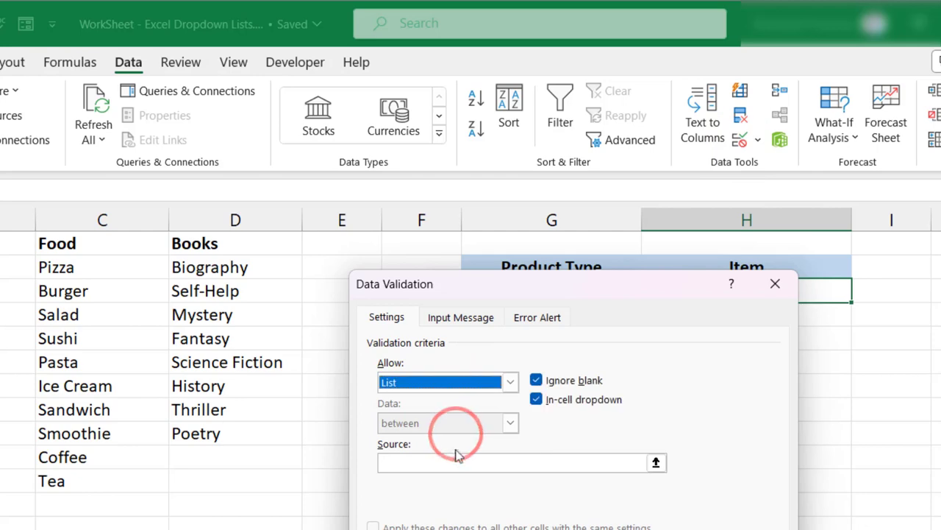
left_click_drag(556, 288, 483, 383)
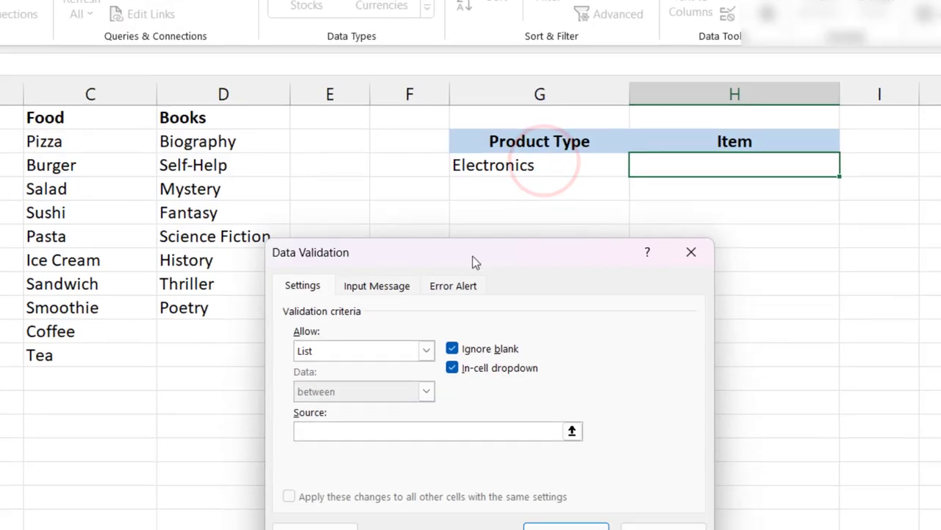
left_click(400, 379)
type("=INDIRECT(")
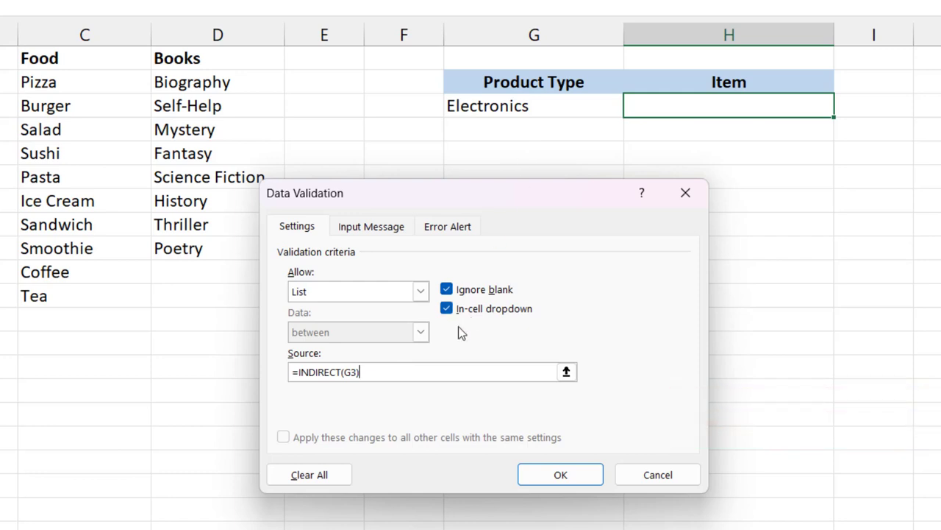
left_click(542, 474)
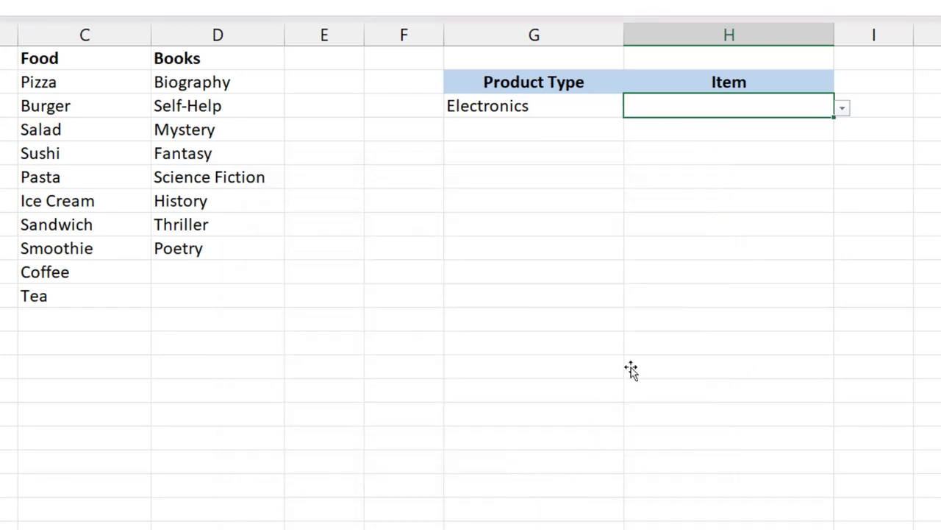
Step: Test the Item dropdown in H3 by picking Speaker under Electronics and Pasta under the Food product type
left_click(844, 104)
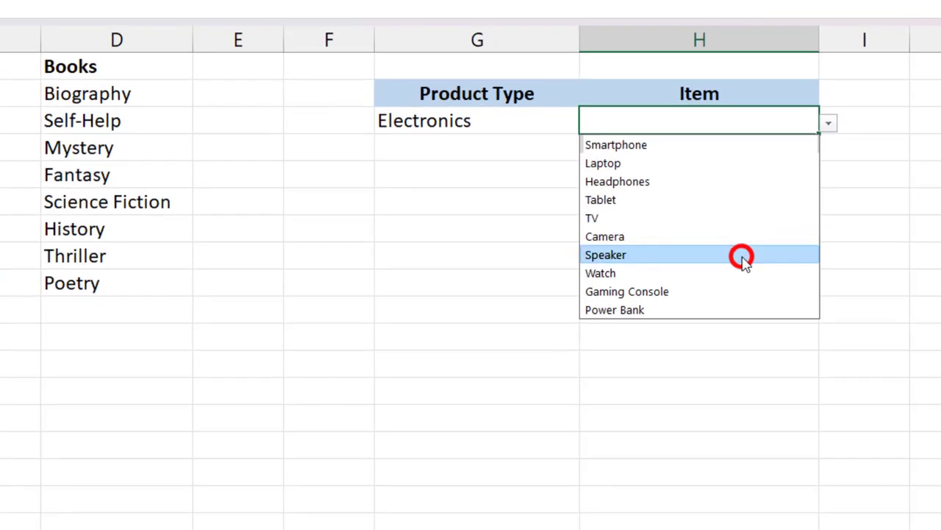
left_click(743, 257)
left_click(546, 116)
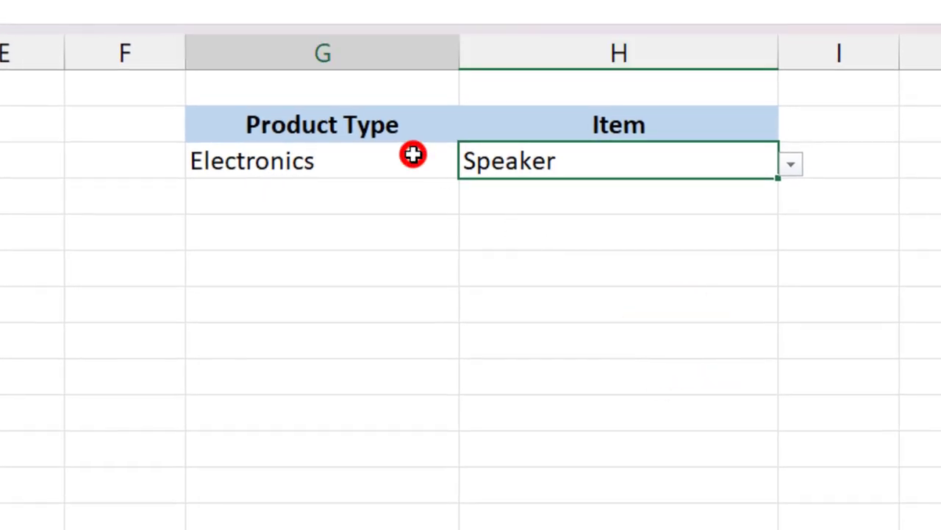
left_click(471, 165)
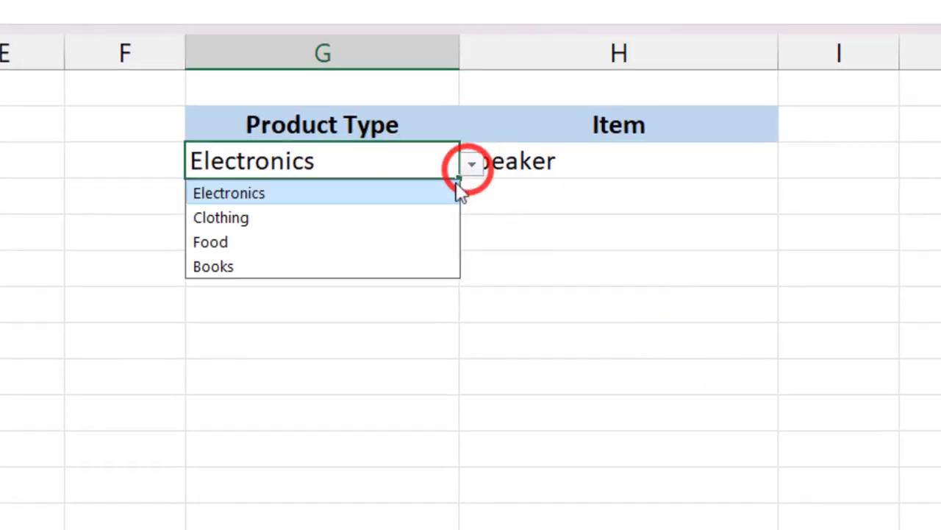
left_click(402, 244)
left_click(645, 154)
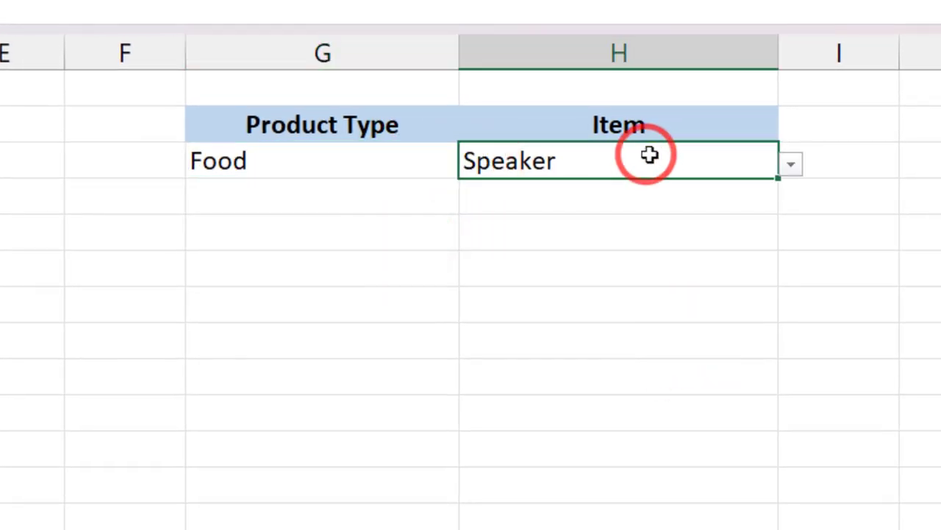
left_click(791, 166)
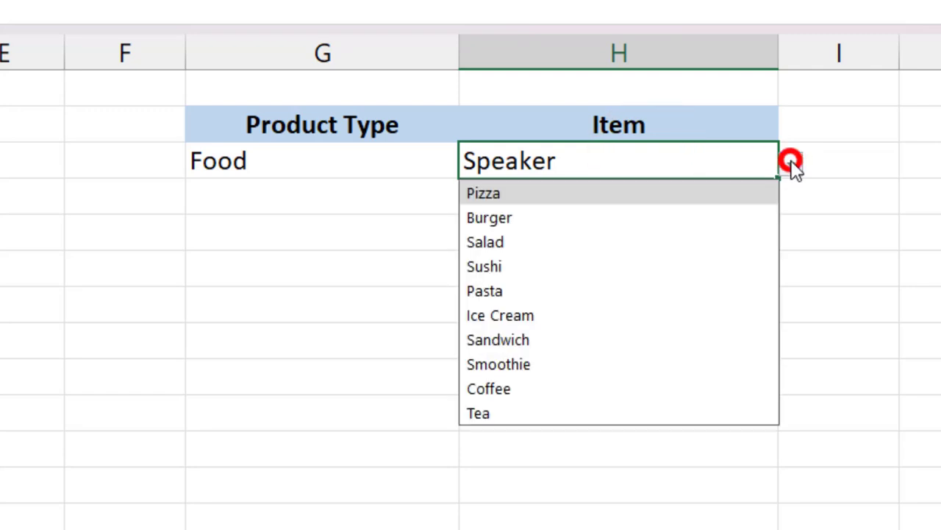
left_click(715, 289)
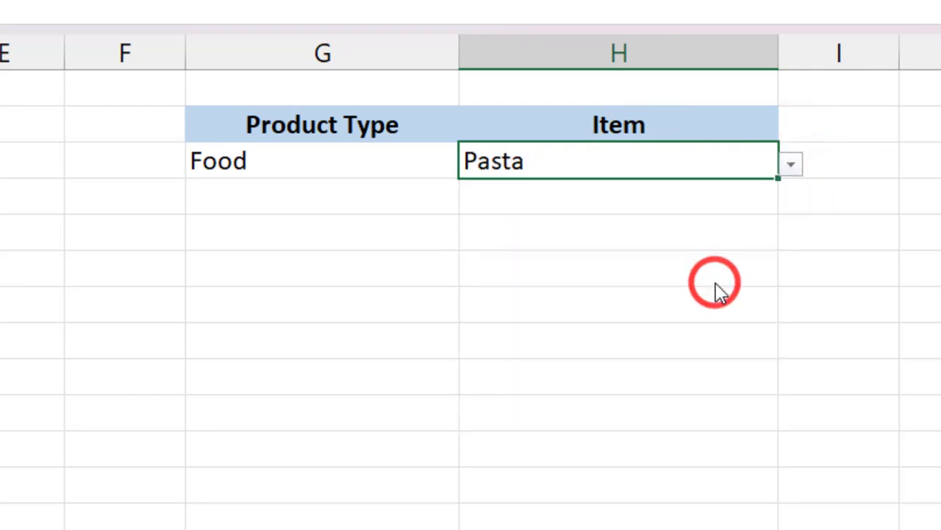
Step: Switch the Product Type in G3 to Clothing and choose Sweater as its Item in H3
left_click(416, 154)
left_click(475, 164)
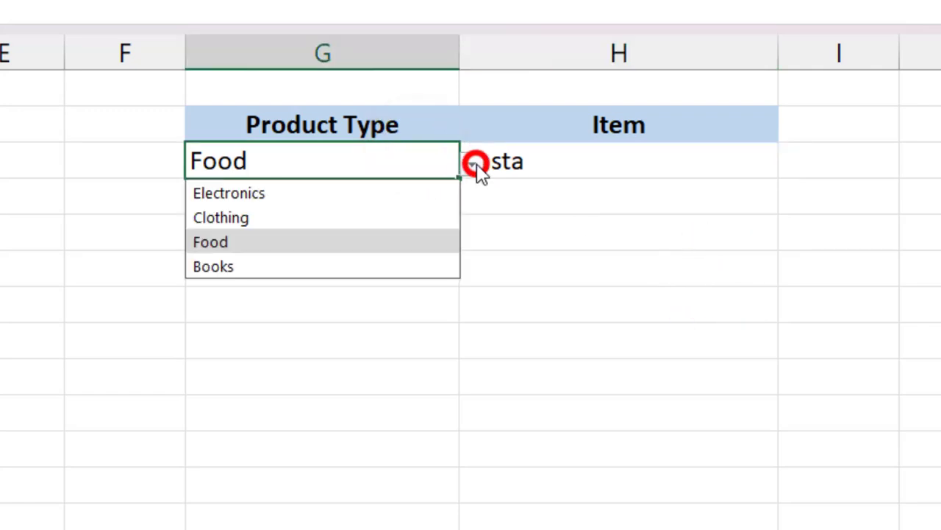
left_click(359, 219)
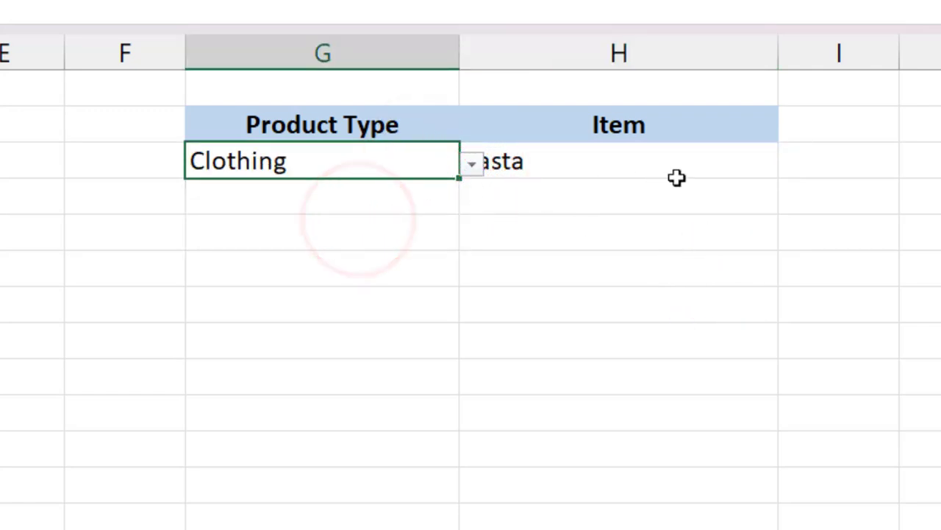
left_click(702, 173)
left_click(791, 164)
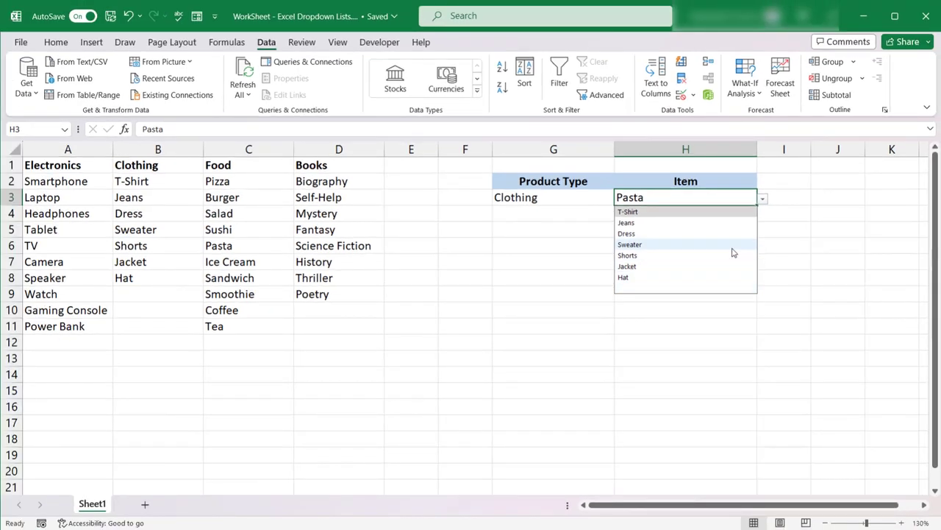
left_click(732, 249)
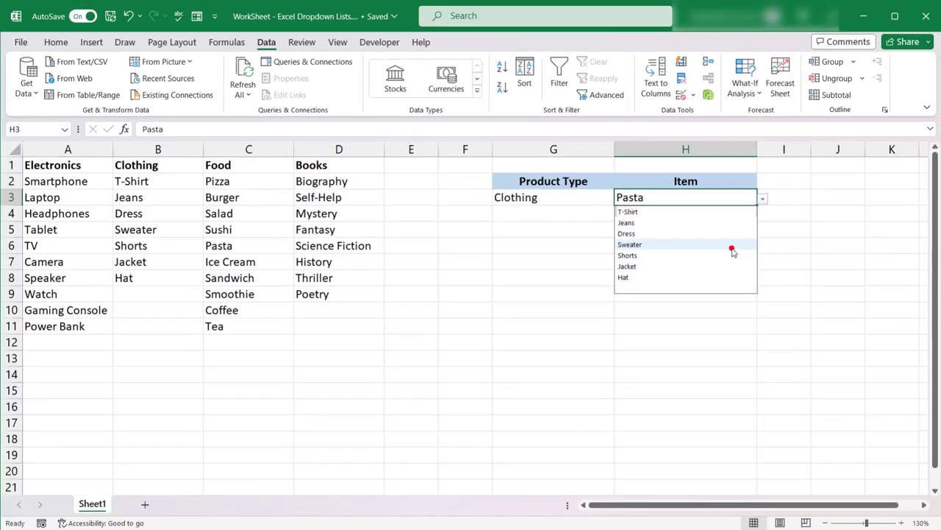
Step: Check the cells covered by the Clothing named range and shorten its reference to =Sheet1!$B$2:$B$8
left_click(64, 128)
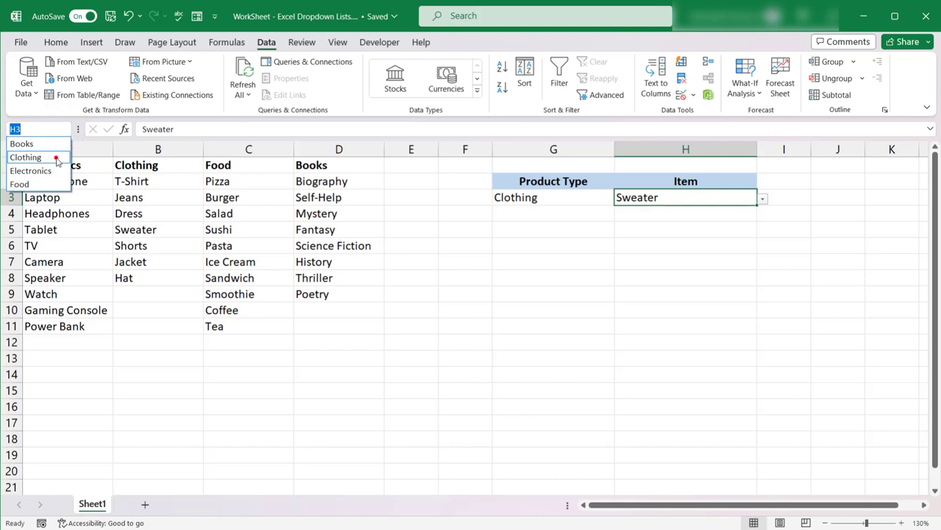
left_click(57, 159)
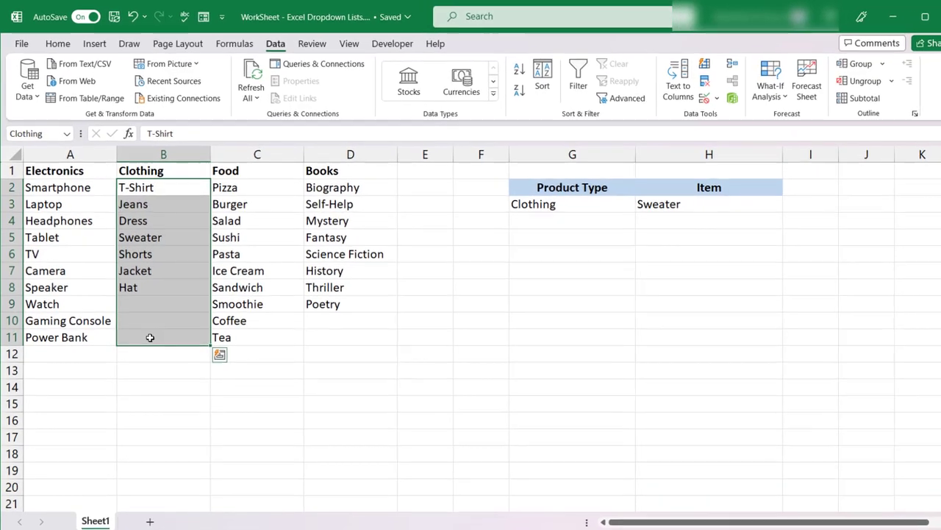
left_click(235, 46)
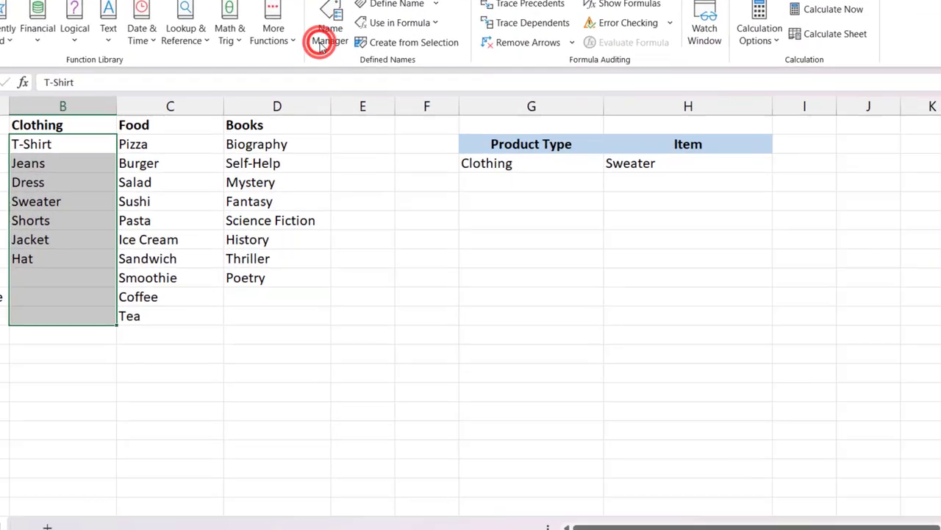
left_click(322, 43)
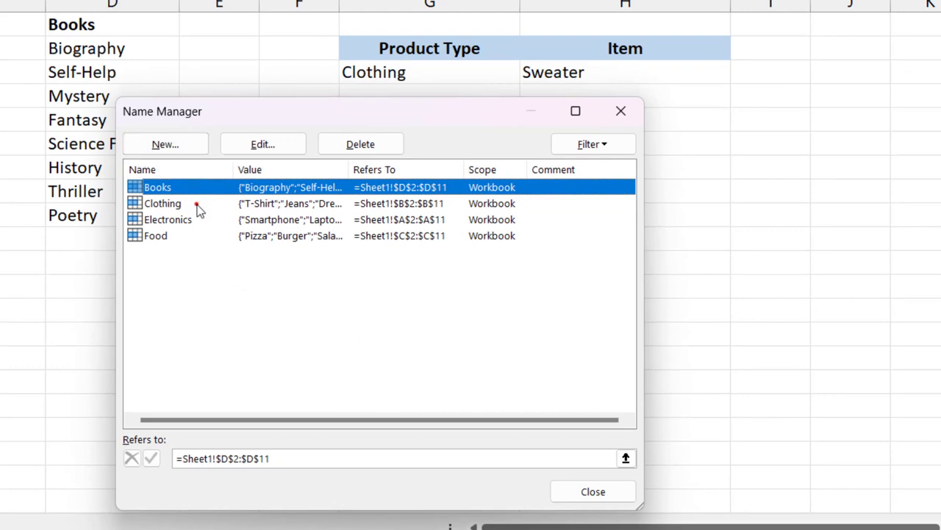
left_click(196, 204)
left_click(267, 147)
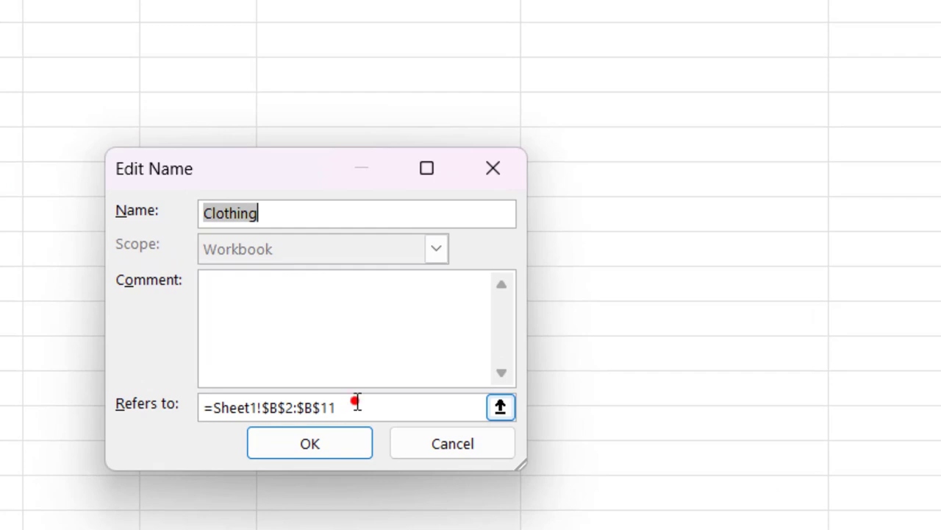
double_click(356, 402)
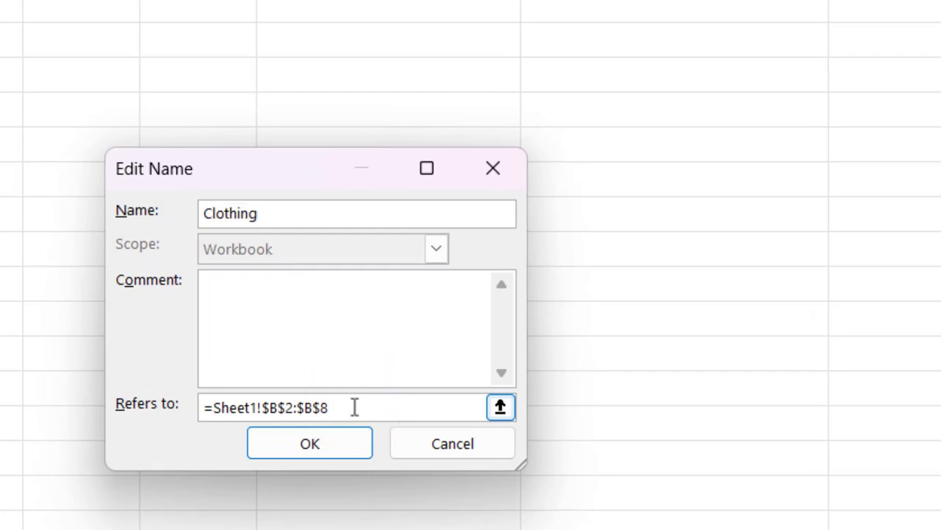
type("8")
left_click(339, 440)
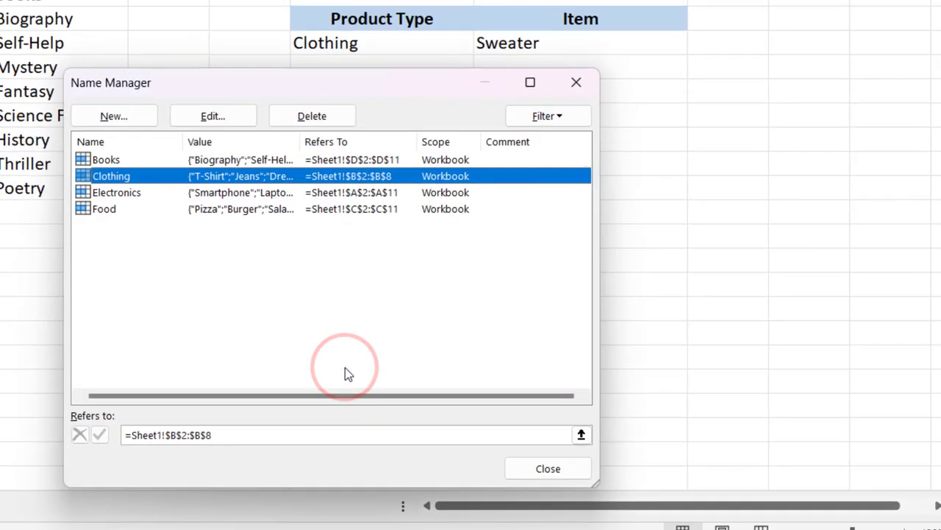
Step: Shorten the reference of the Books named range to =Sheet1!$D$2:$D$9 and close the list of names
left_click(193, 196)
left_click(209, 218)
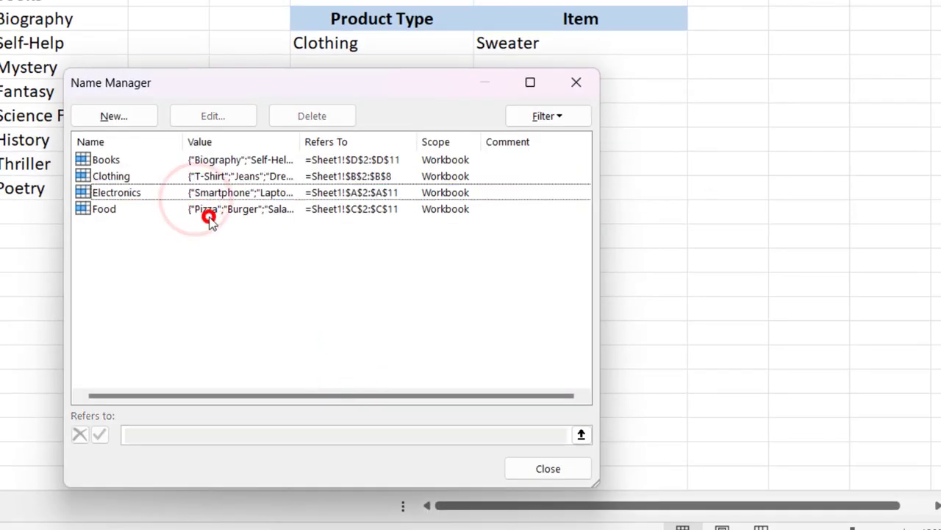
left_click(224, 159)
left_click(238, 116)
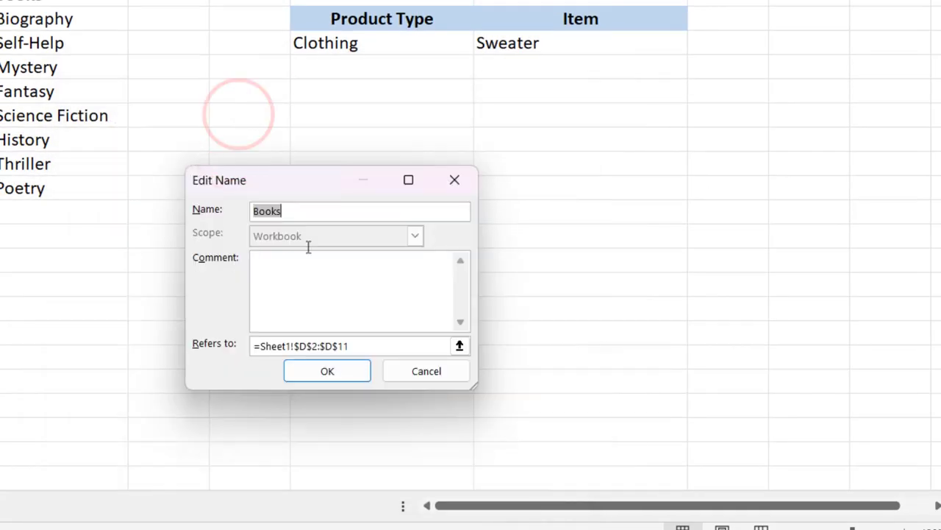
left_click(360, 348)
key("BackSpace")
key("BackSpace")
type("9")
left_click(349, 377)
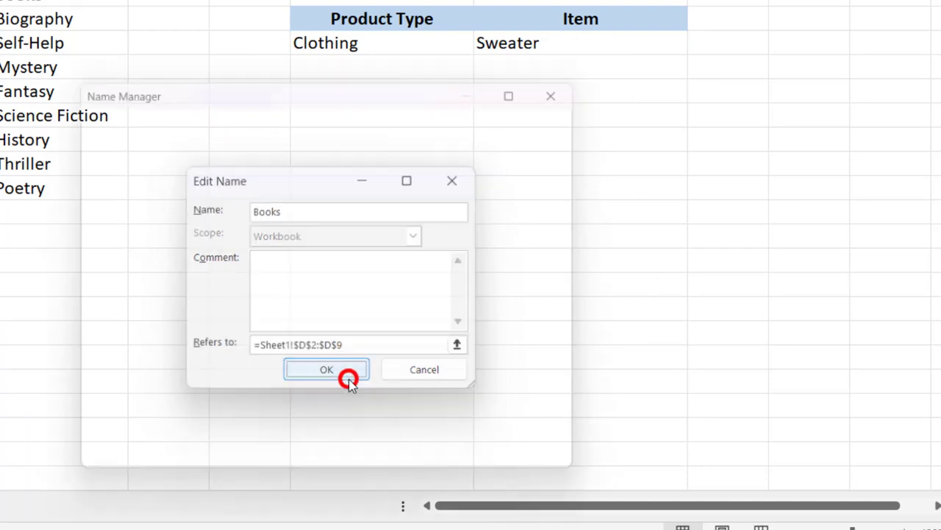
left_click(534, 474)
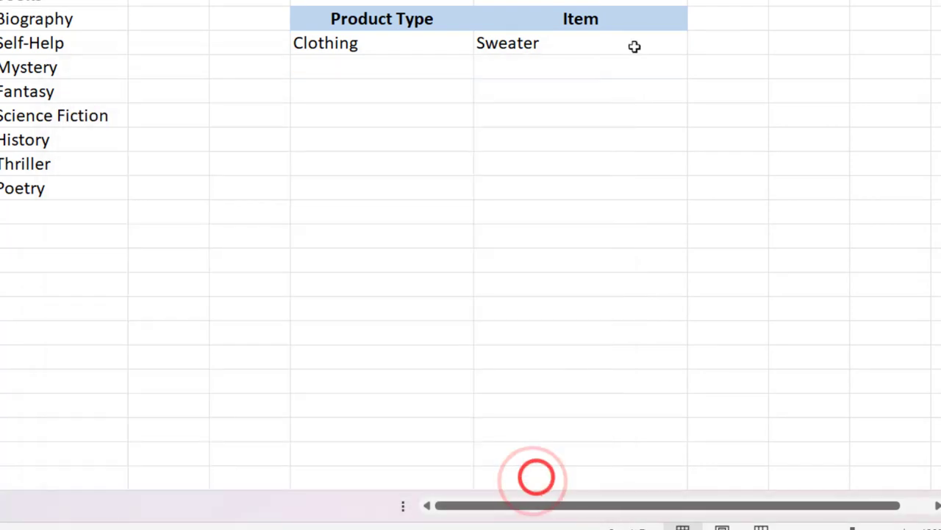
Step: Check the Item dropdown for Clothing without blank entries and choose Hat in H3
left_click(634, 47)
left_click(694, 42)
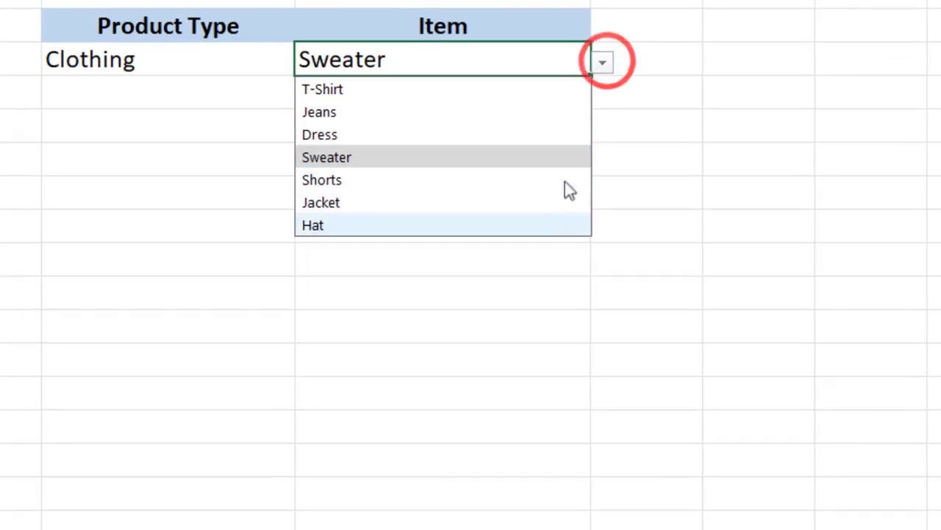
left_click(542, 227)
Step: Set the Product Type in G3 to Books and choose Science Fiction as the Item in H3
left_click(261, 58)
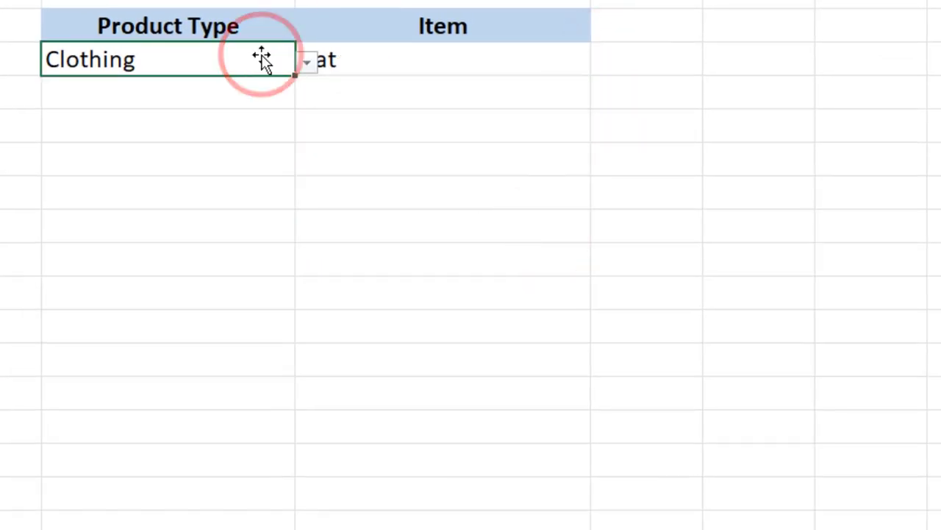
left_click(307, 62)
left_click(228, 151)
left_click(504, 66)
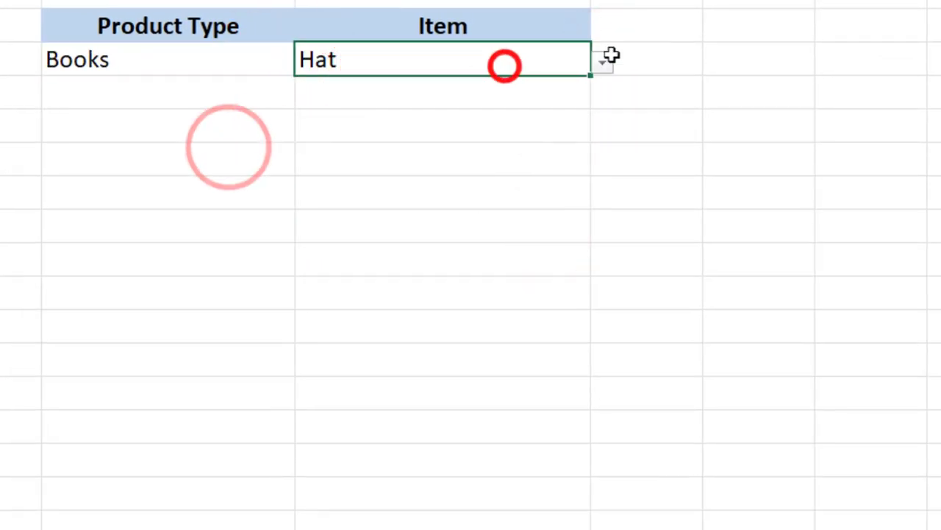
left_click(609, 60)
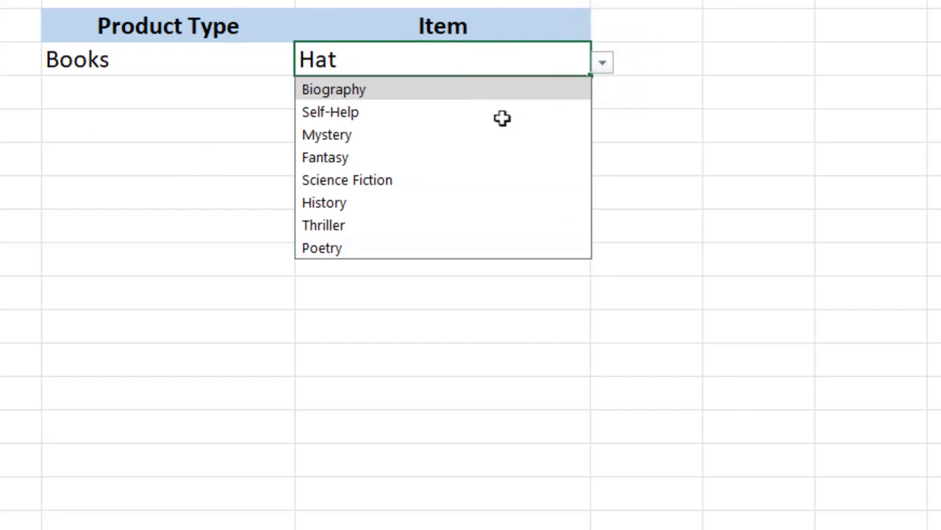
left_click(416, 178)
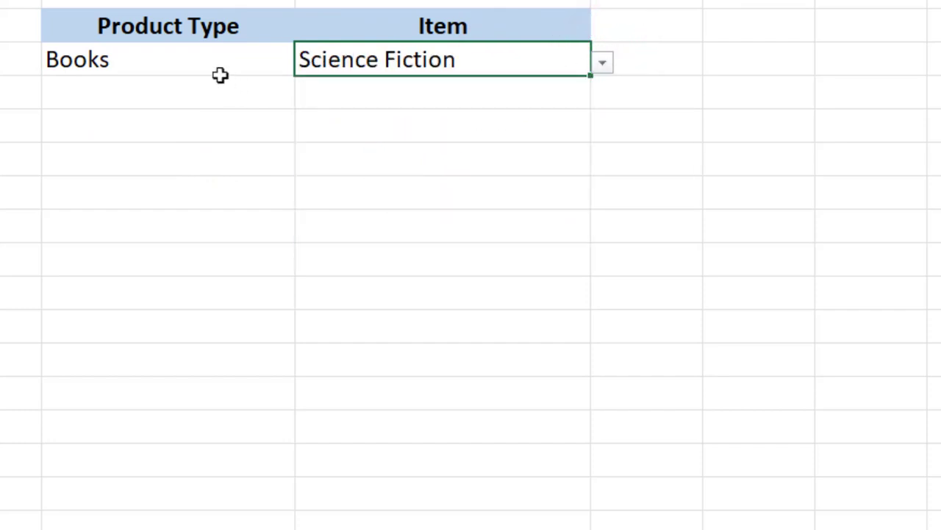
left_click(120, 60)
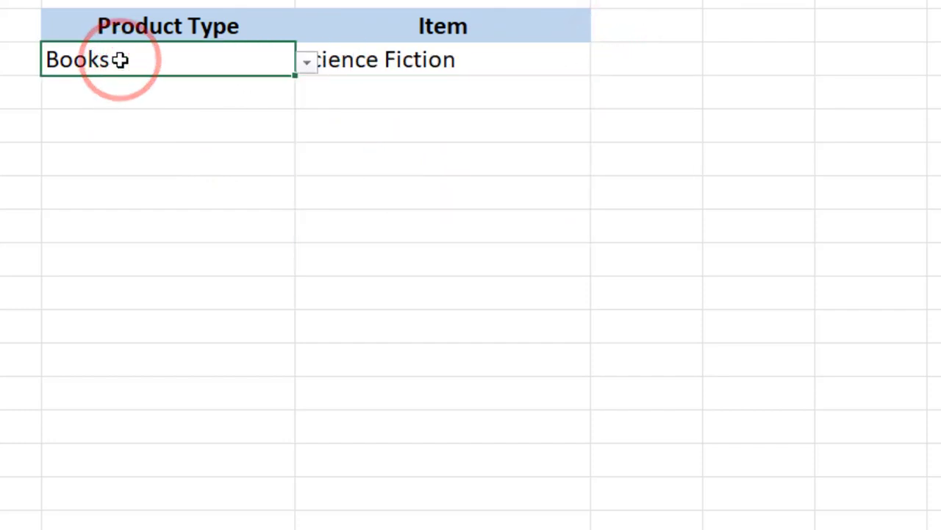
Step: Fill the Product Type and Item dropdowns from G3:H3 down through row 16 and clear the copied values in G4:H16
left_click_drag(120, 60, 473, 59)
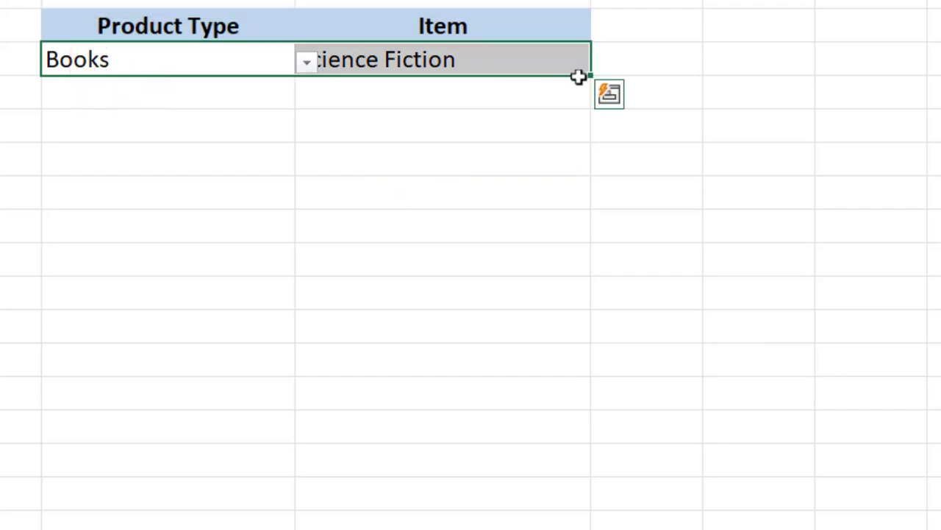
left_click_drag(592, 72, 599, 496)
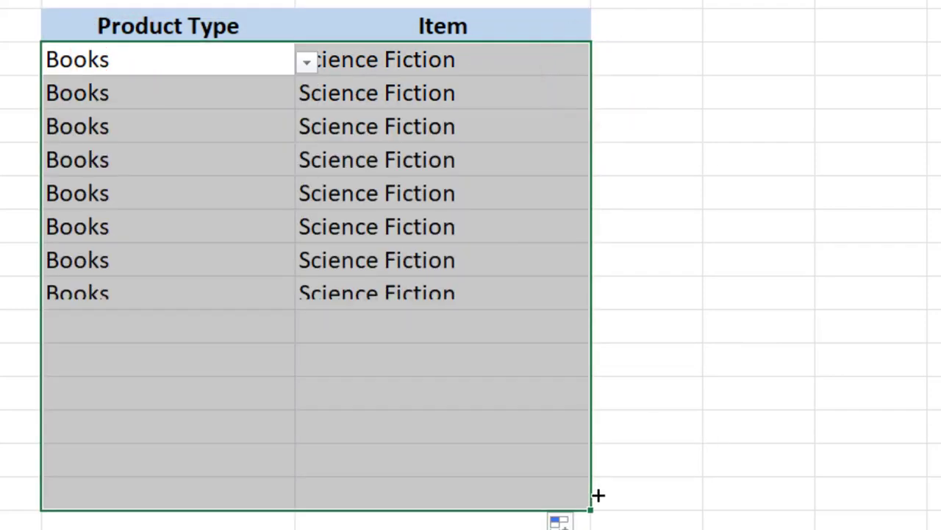
left_click_drag(178, 96, 430, 498)
key("Delete")
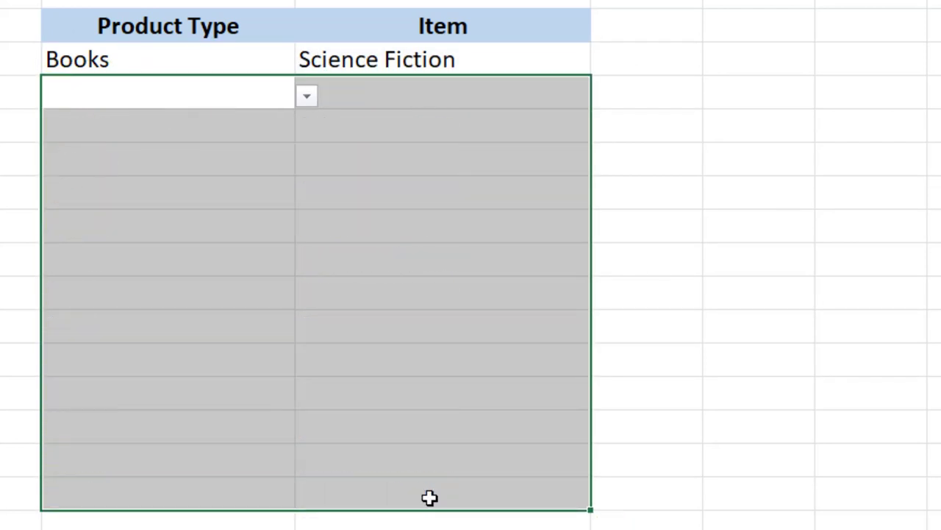
Step: Set the Product Type in G4 to Clothing and choose Sweater as the Item in H4
left_click(266, 98)
left_click(306, 98)
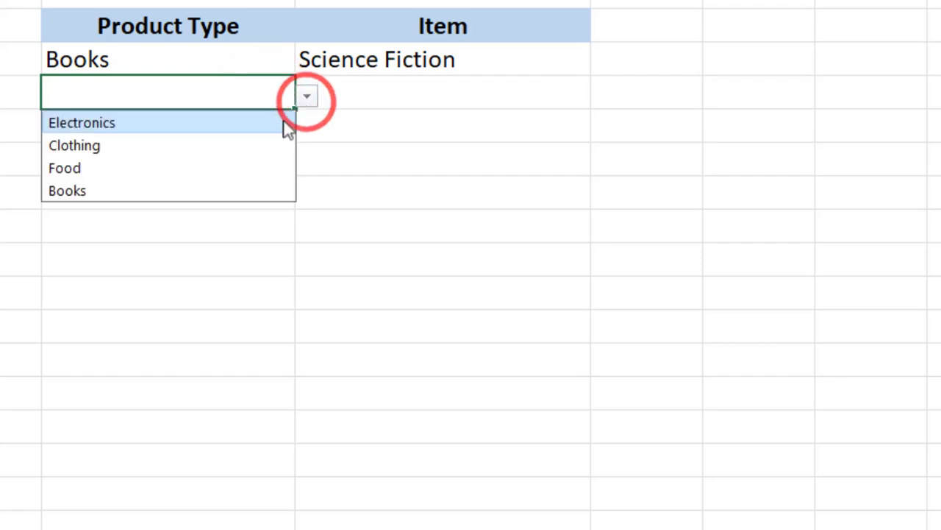
left_click(249, 147)
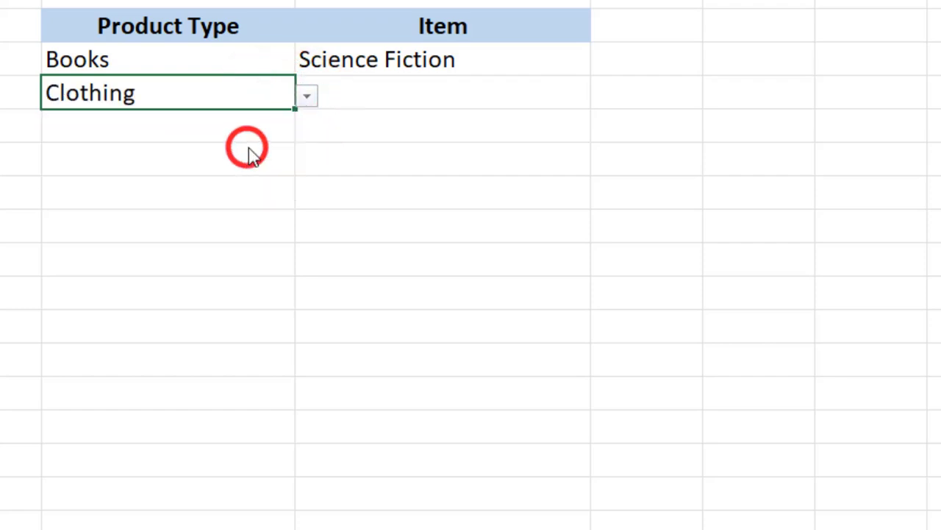
left_click(465, 95)
left_click(602, 97)
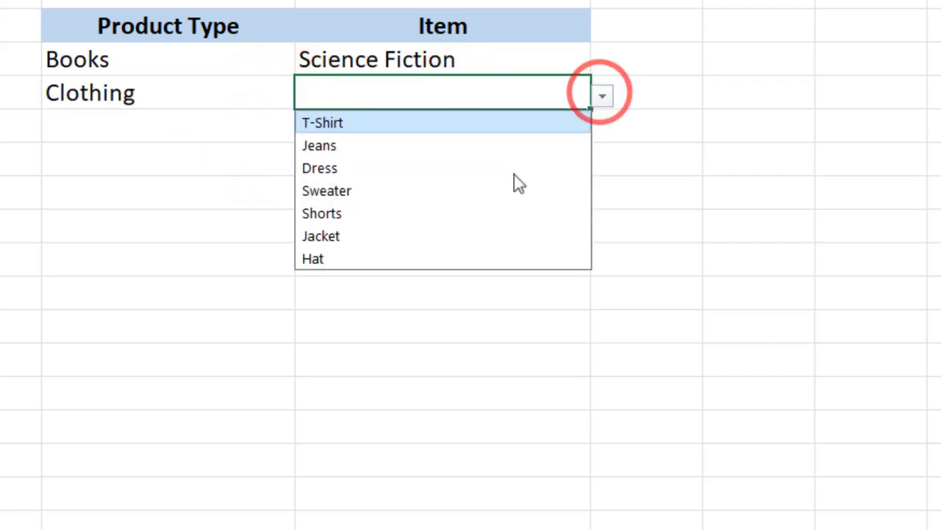
left_click(488, 197)
Step: Set the Product Type in G5 to Food and choose Salad as the Item in H5
left_click(211, 130)
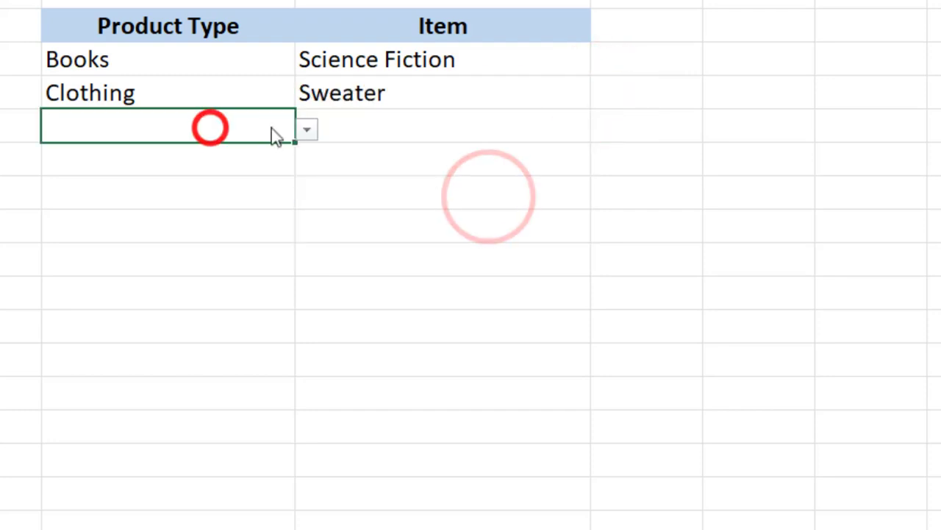
left_click(307, 130)
left_click(250, 199)
left_click(451, 128)
left_click(602, 129)
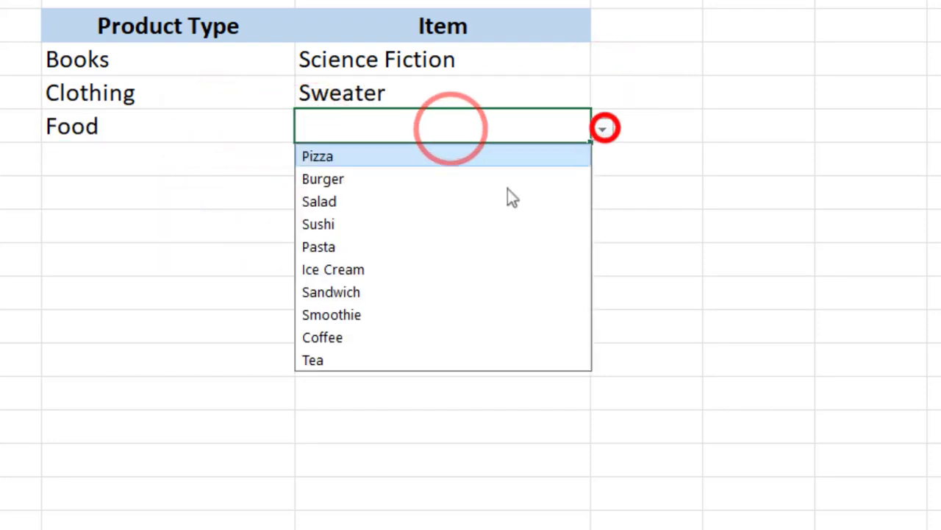
left_click(485, 199)
Step: Set the Product Type in G6 to Food and choose Coffee as the Item in H6
left_click(267, 168)
left_click(308, 164)
left_click(267, 237)
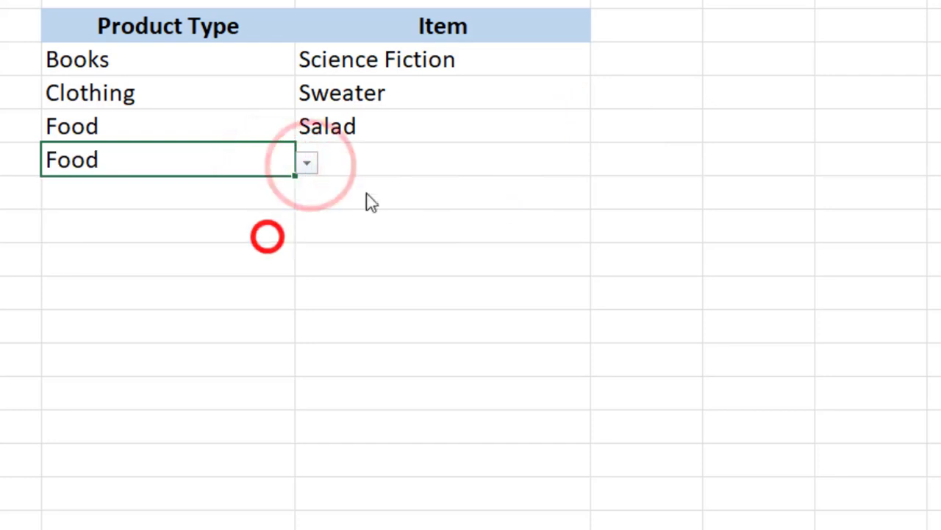
left_click(446, 156)
left_click(603, 162)
left_click(529, 236)
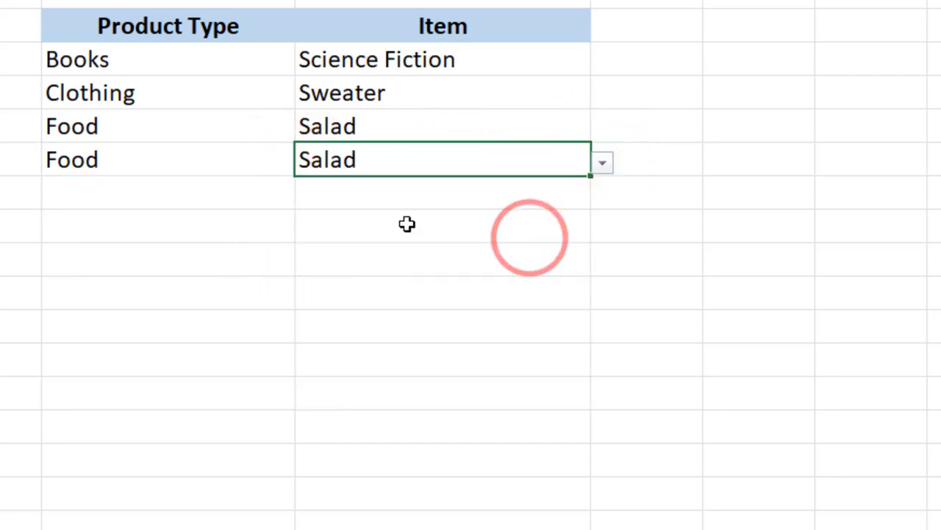
left_click(602, 162)
left_click(491, 371)
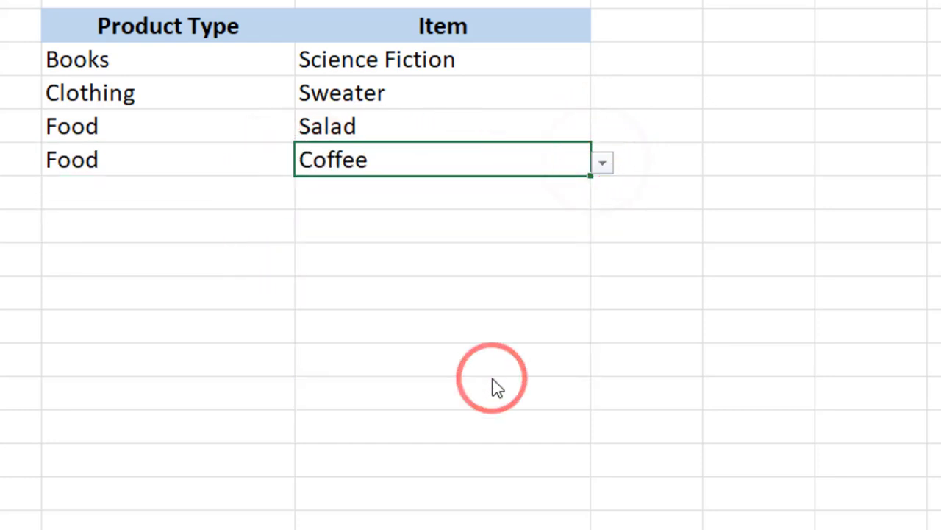
Step: Set the Product Type in G7 to Electronics and choose Speaker as the Item in H7
left_click(253, 203)
left_click(307, 195)
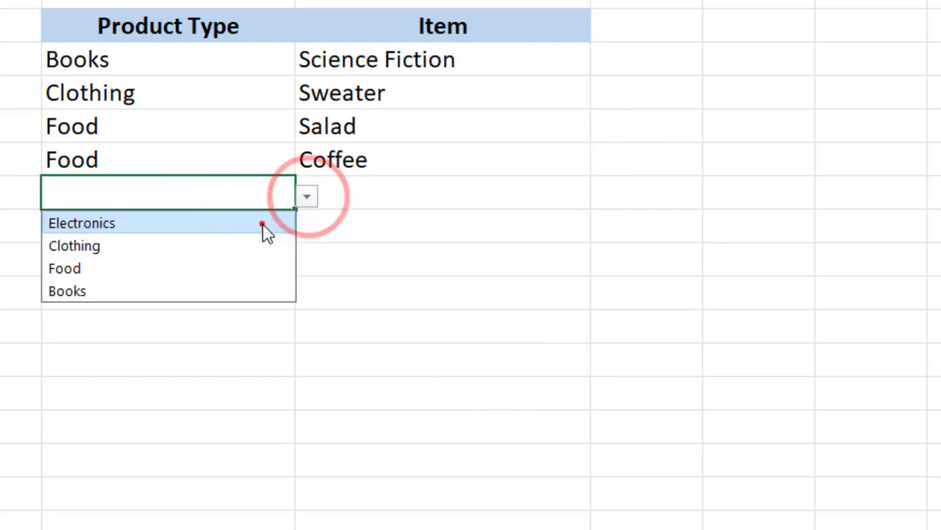
left_click(263, 222)
left_click(448, 189)
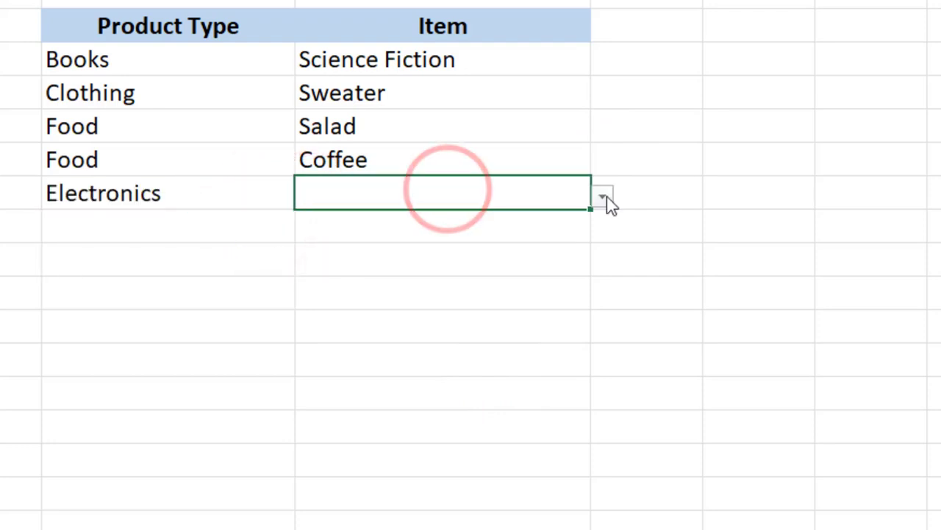
left_click(603, 197)
left_click(503, 352)
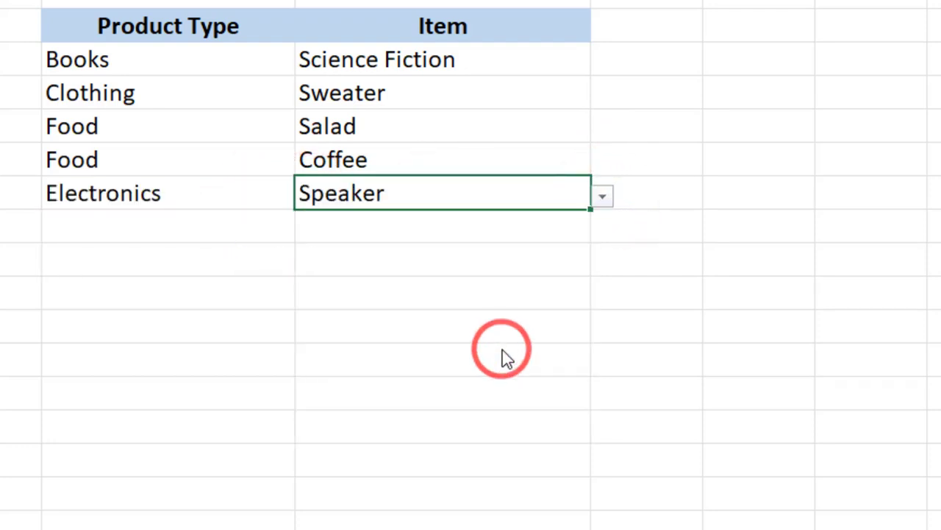